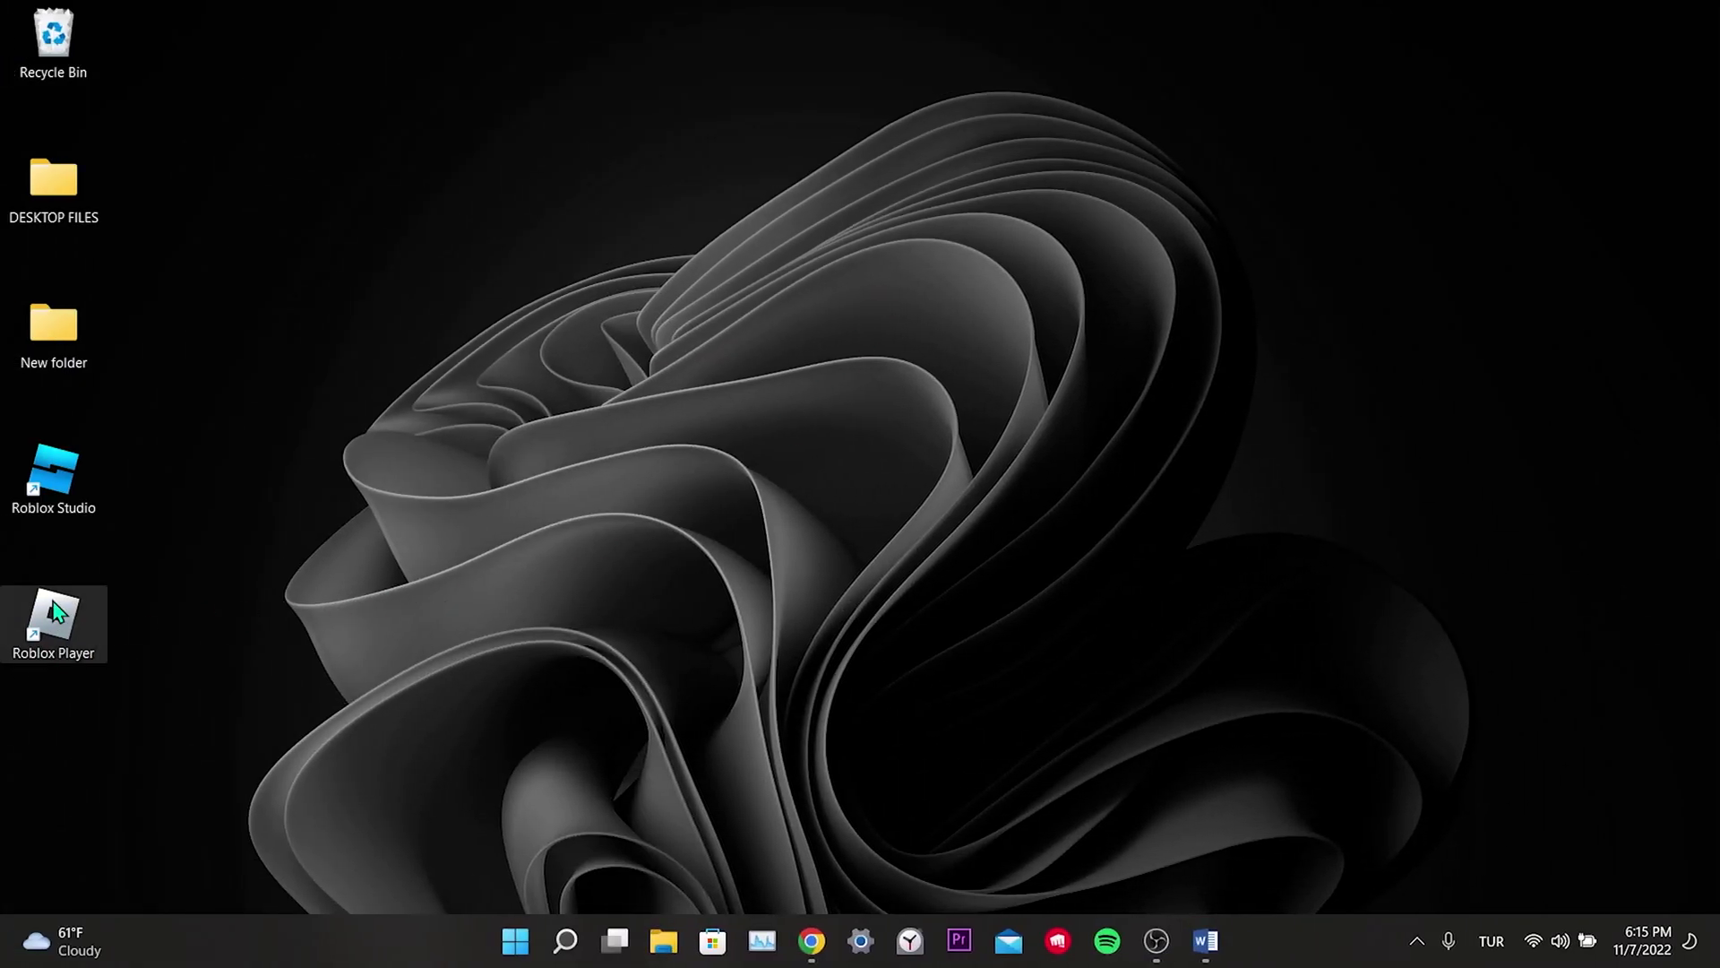
- Turn on 'Run this program as an administrator' in the Roblox Player shortcut's Compatibility settings and apply it
right_click(56, 613)
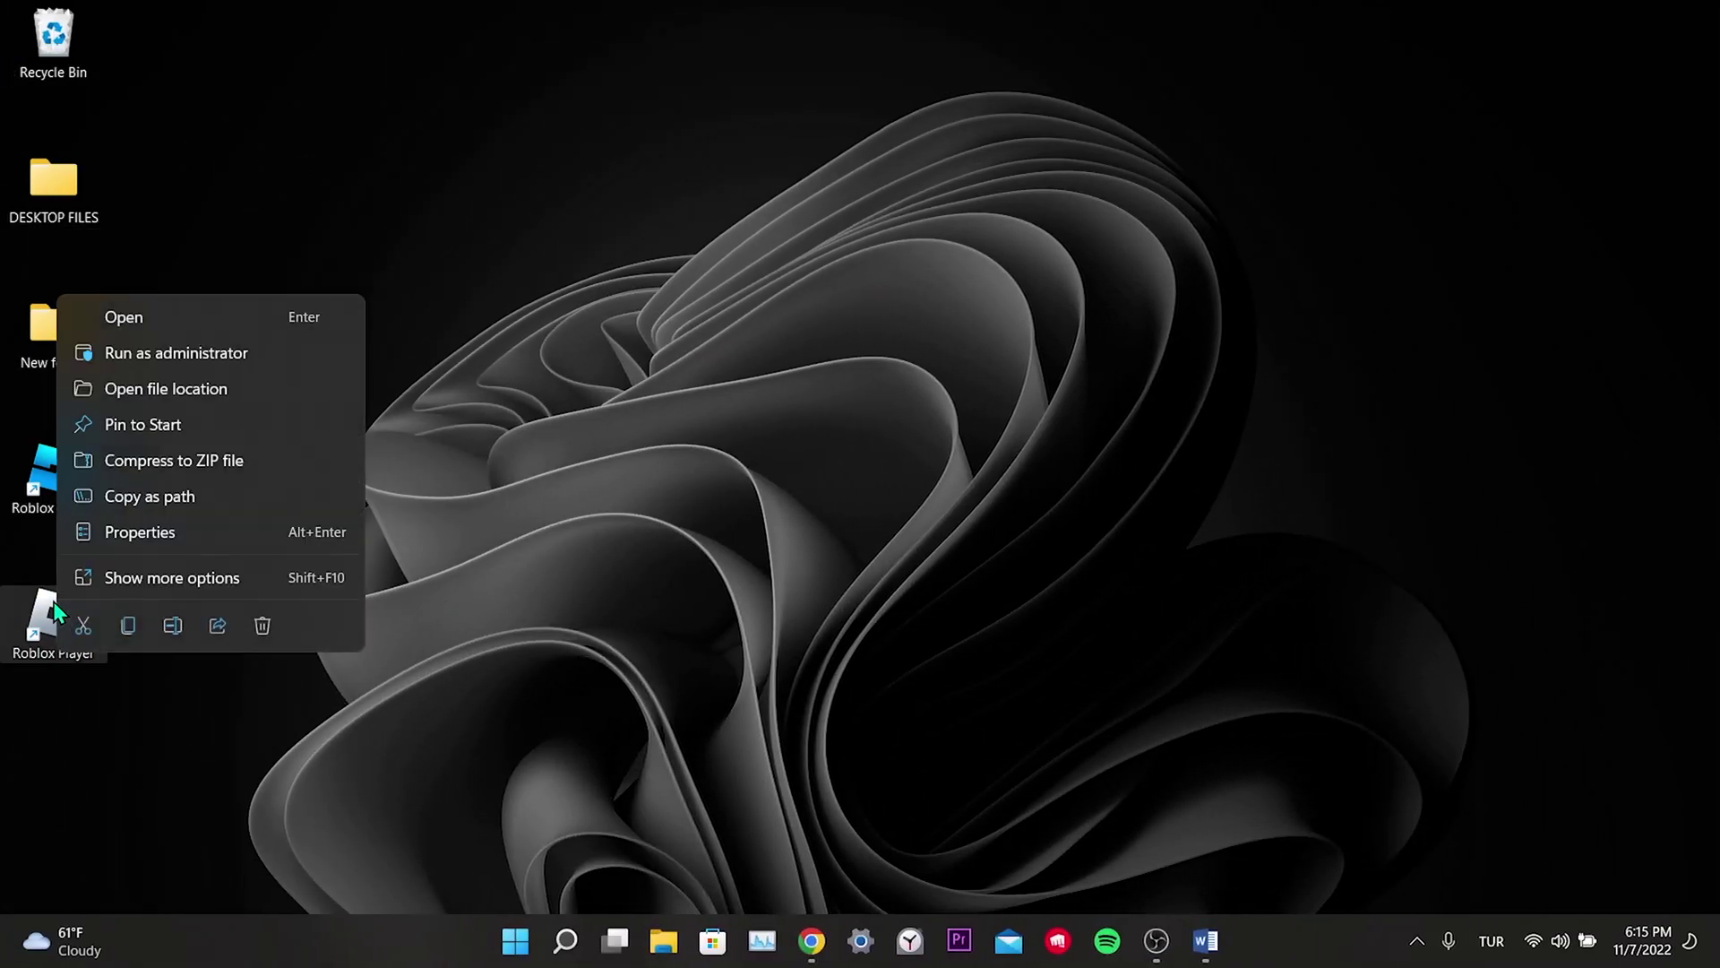
left_click(120, 531)
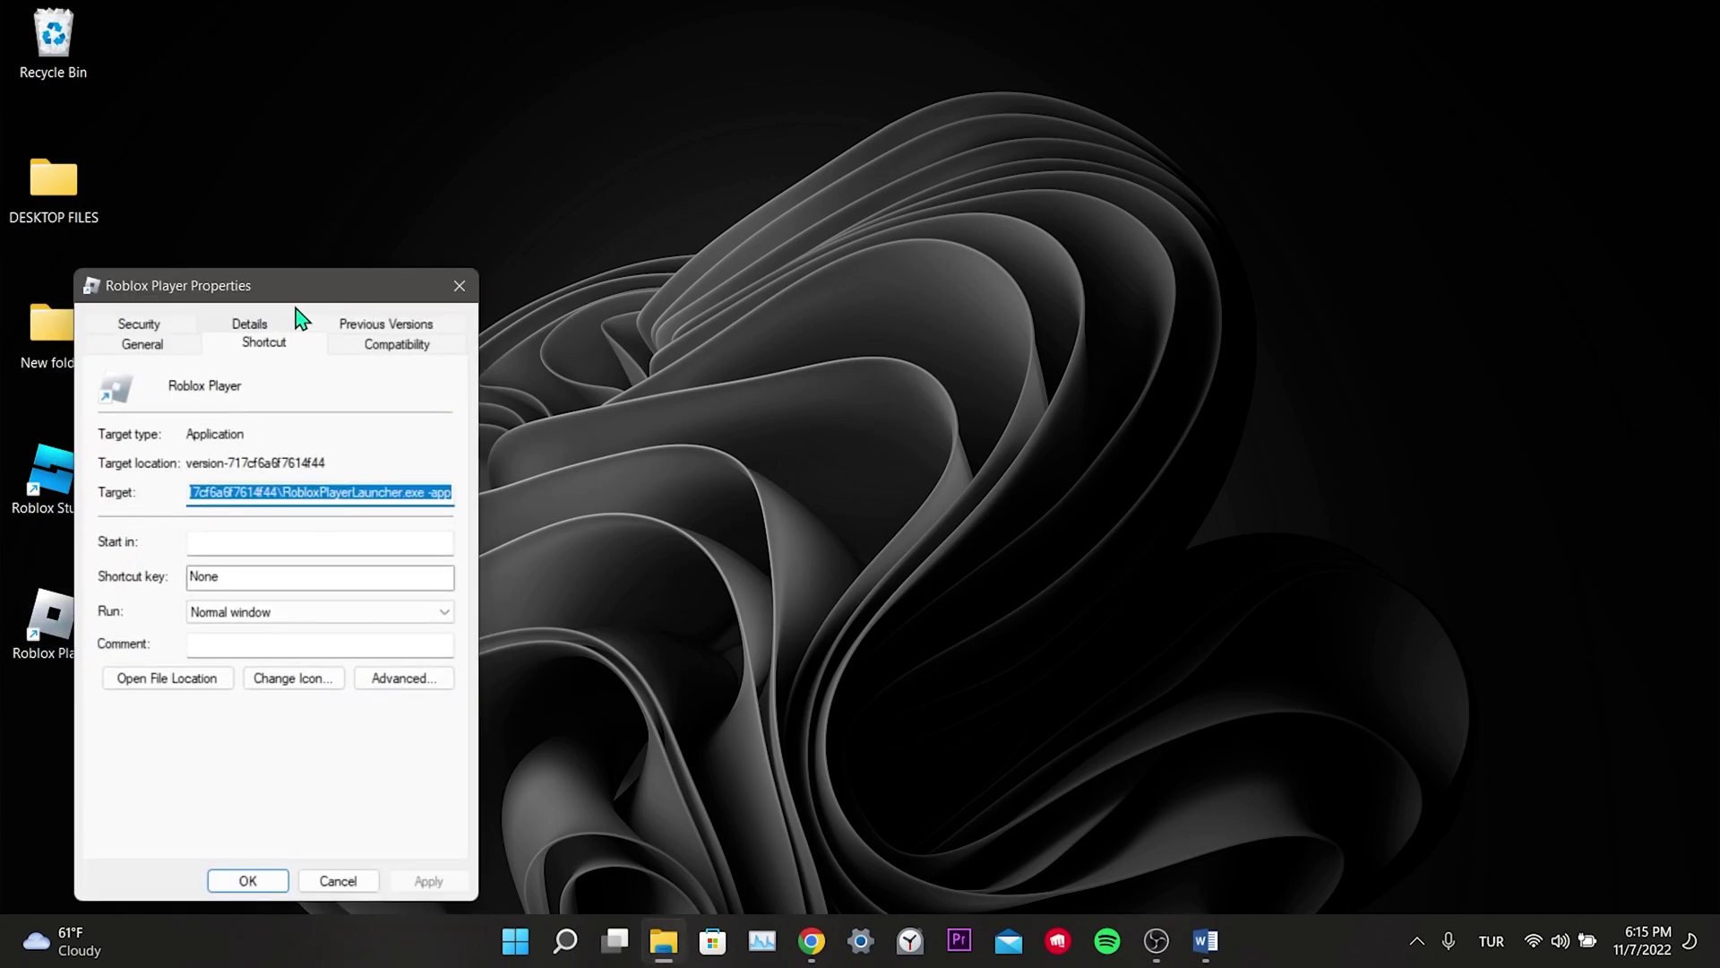
left_click_drag(296, 308, 518, 271)
left_click(620, 309)
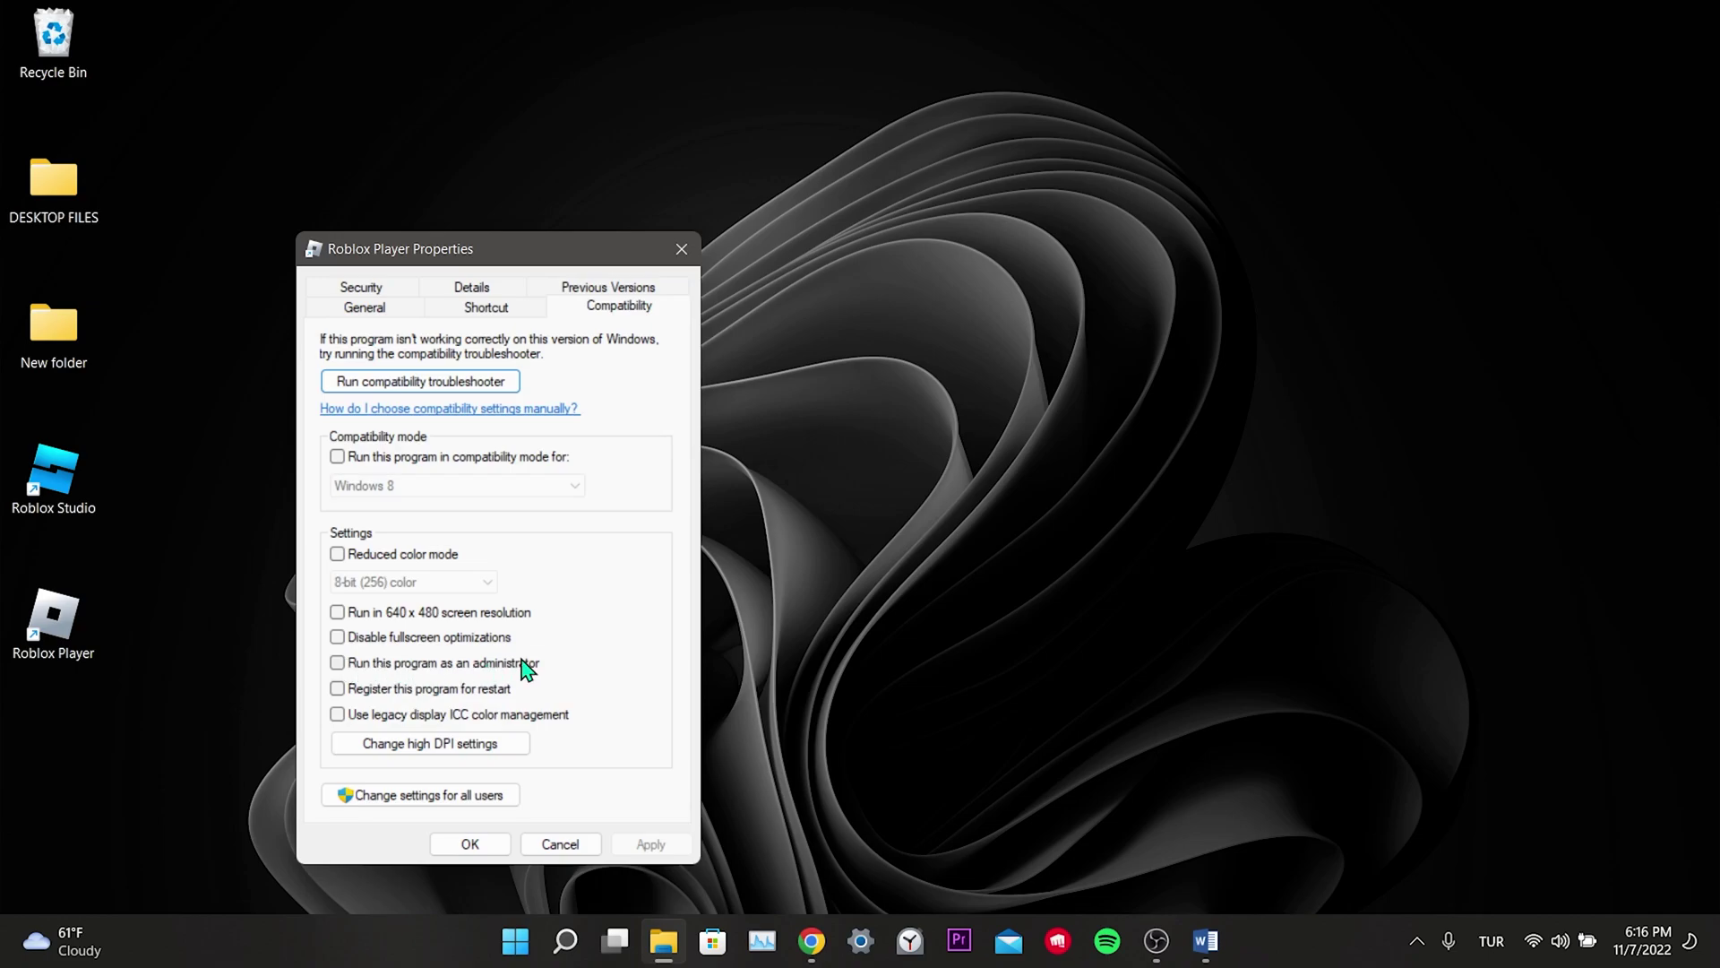
left_click(382, 672)
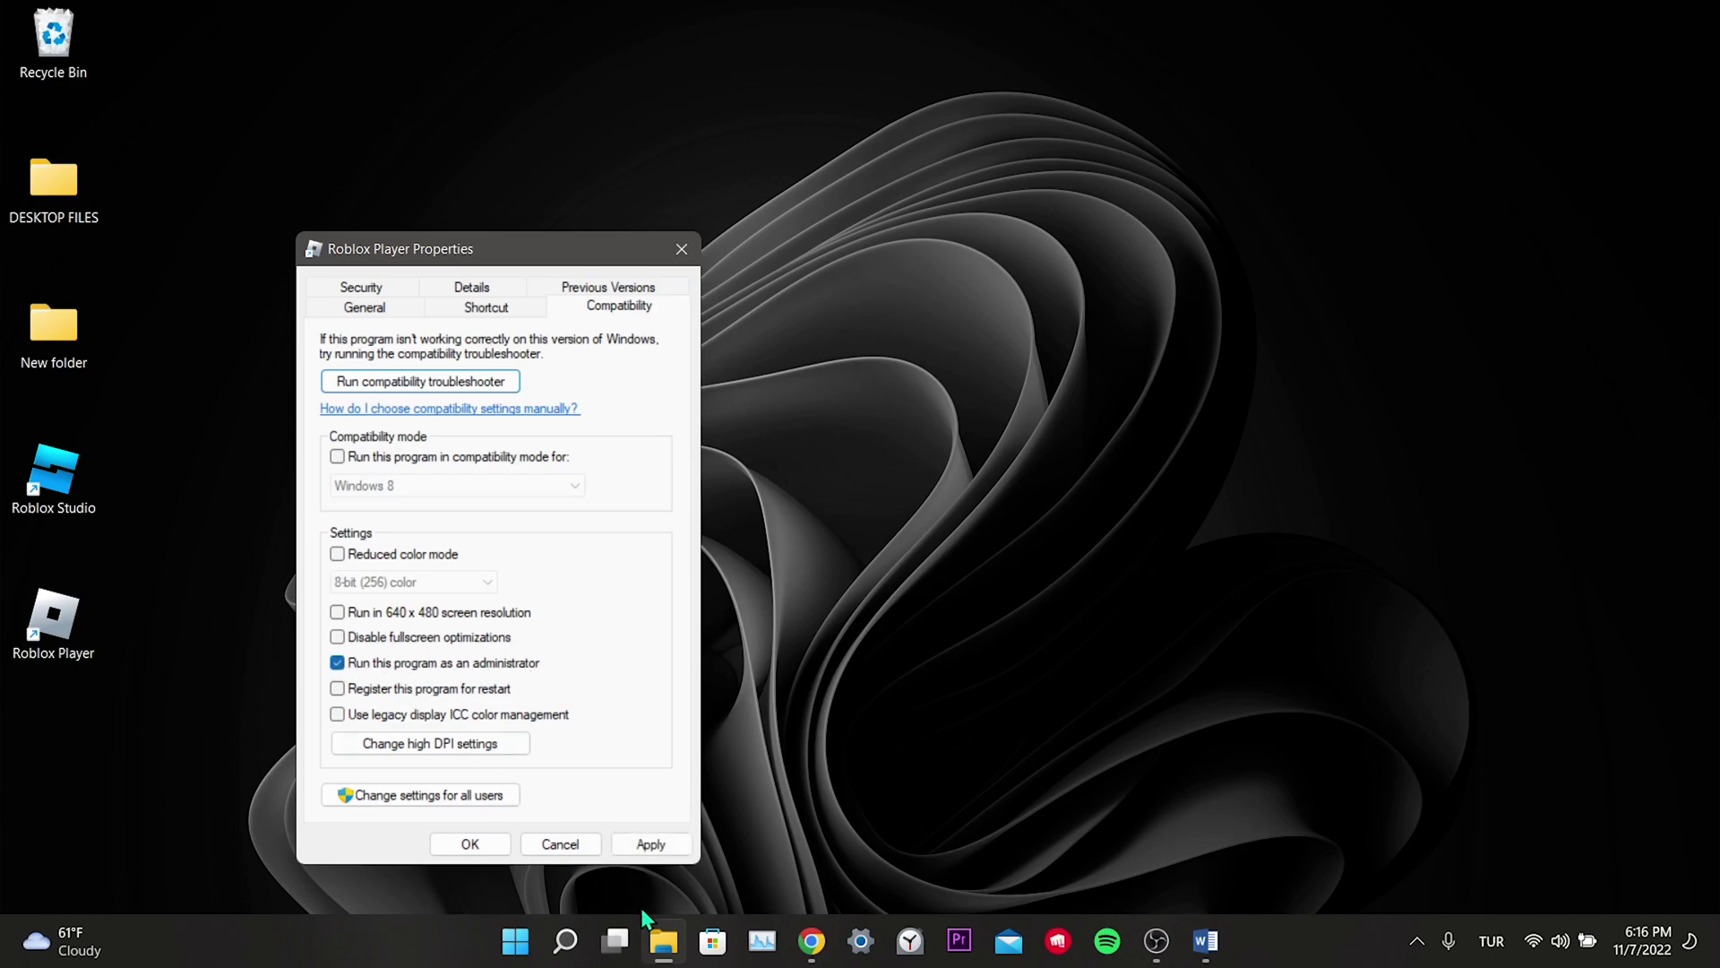
left_click(641, 847)
left_click(483, 855)
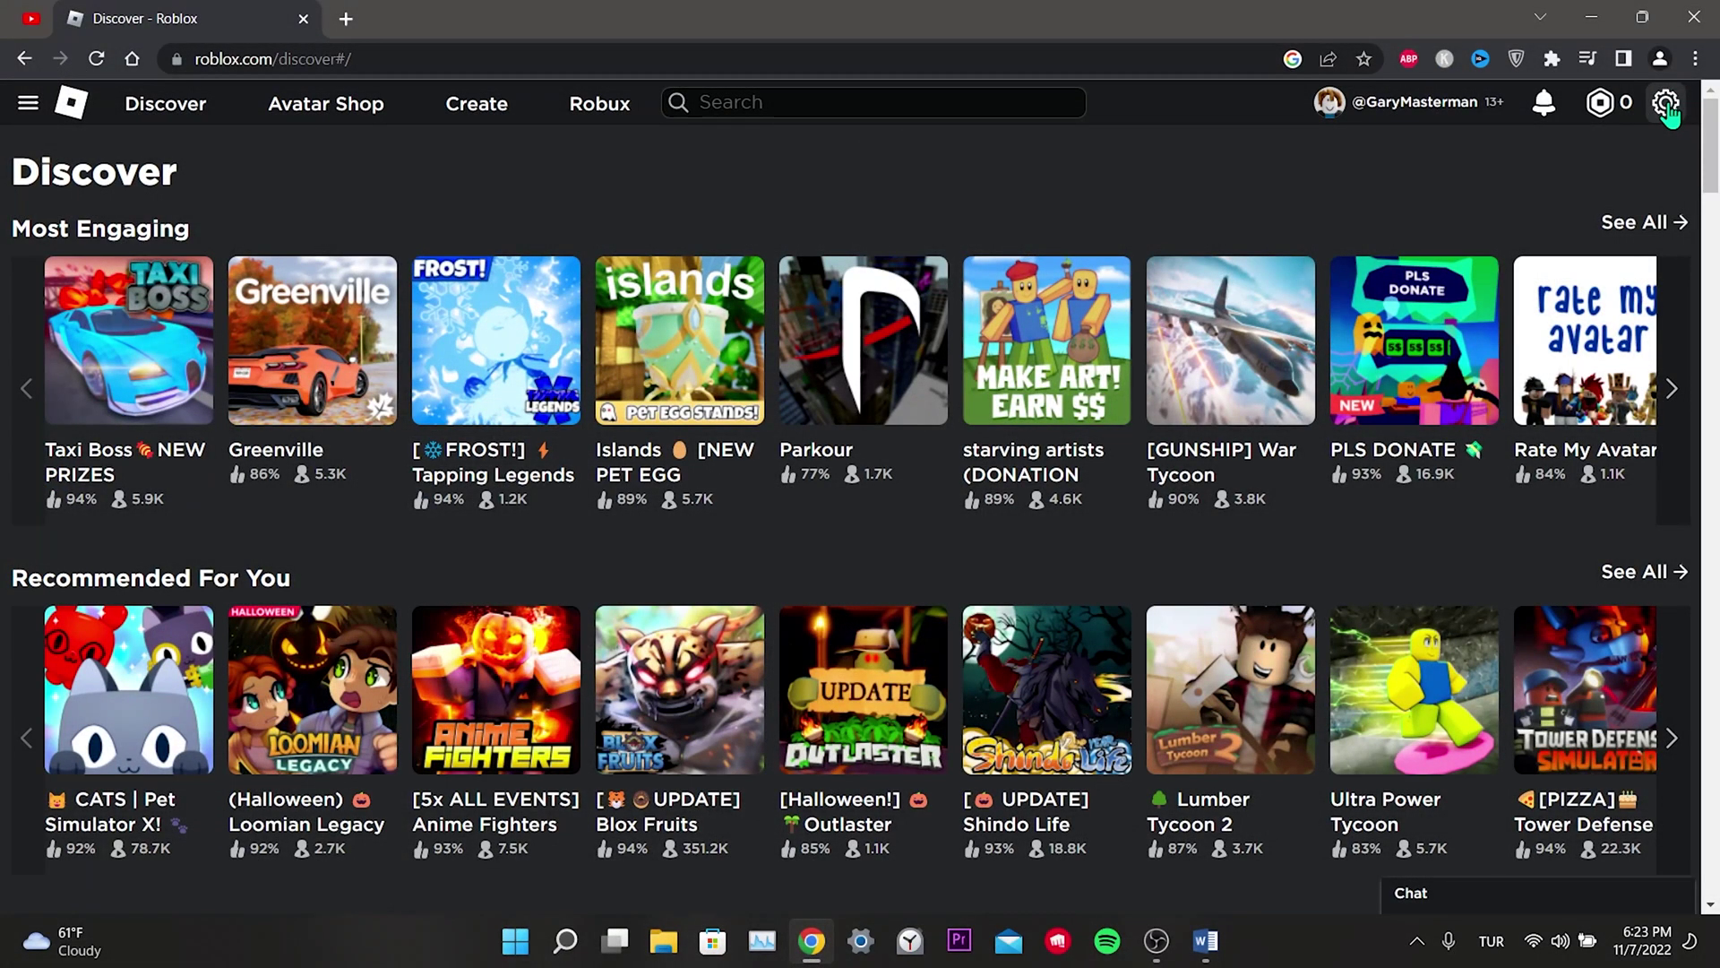
- In Roblox Privacy settings, set 'Who can invite me to private servers?' to Everyone
left_click(1666, 106)
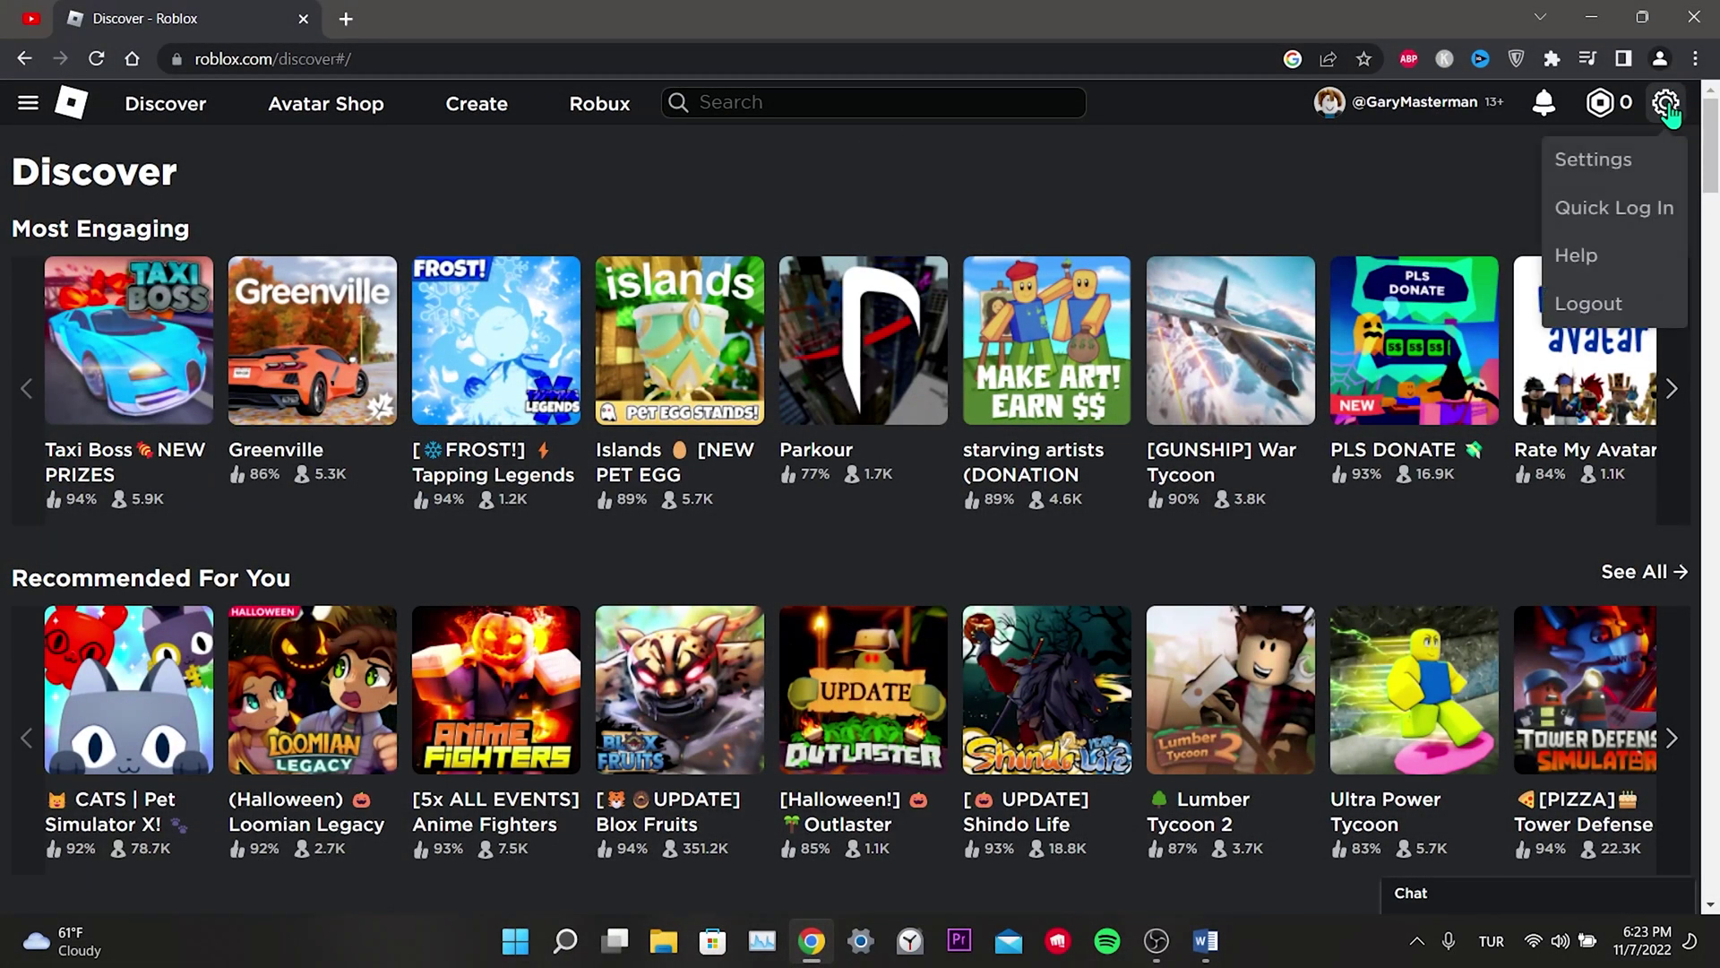
left_click(1598, 158)
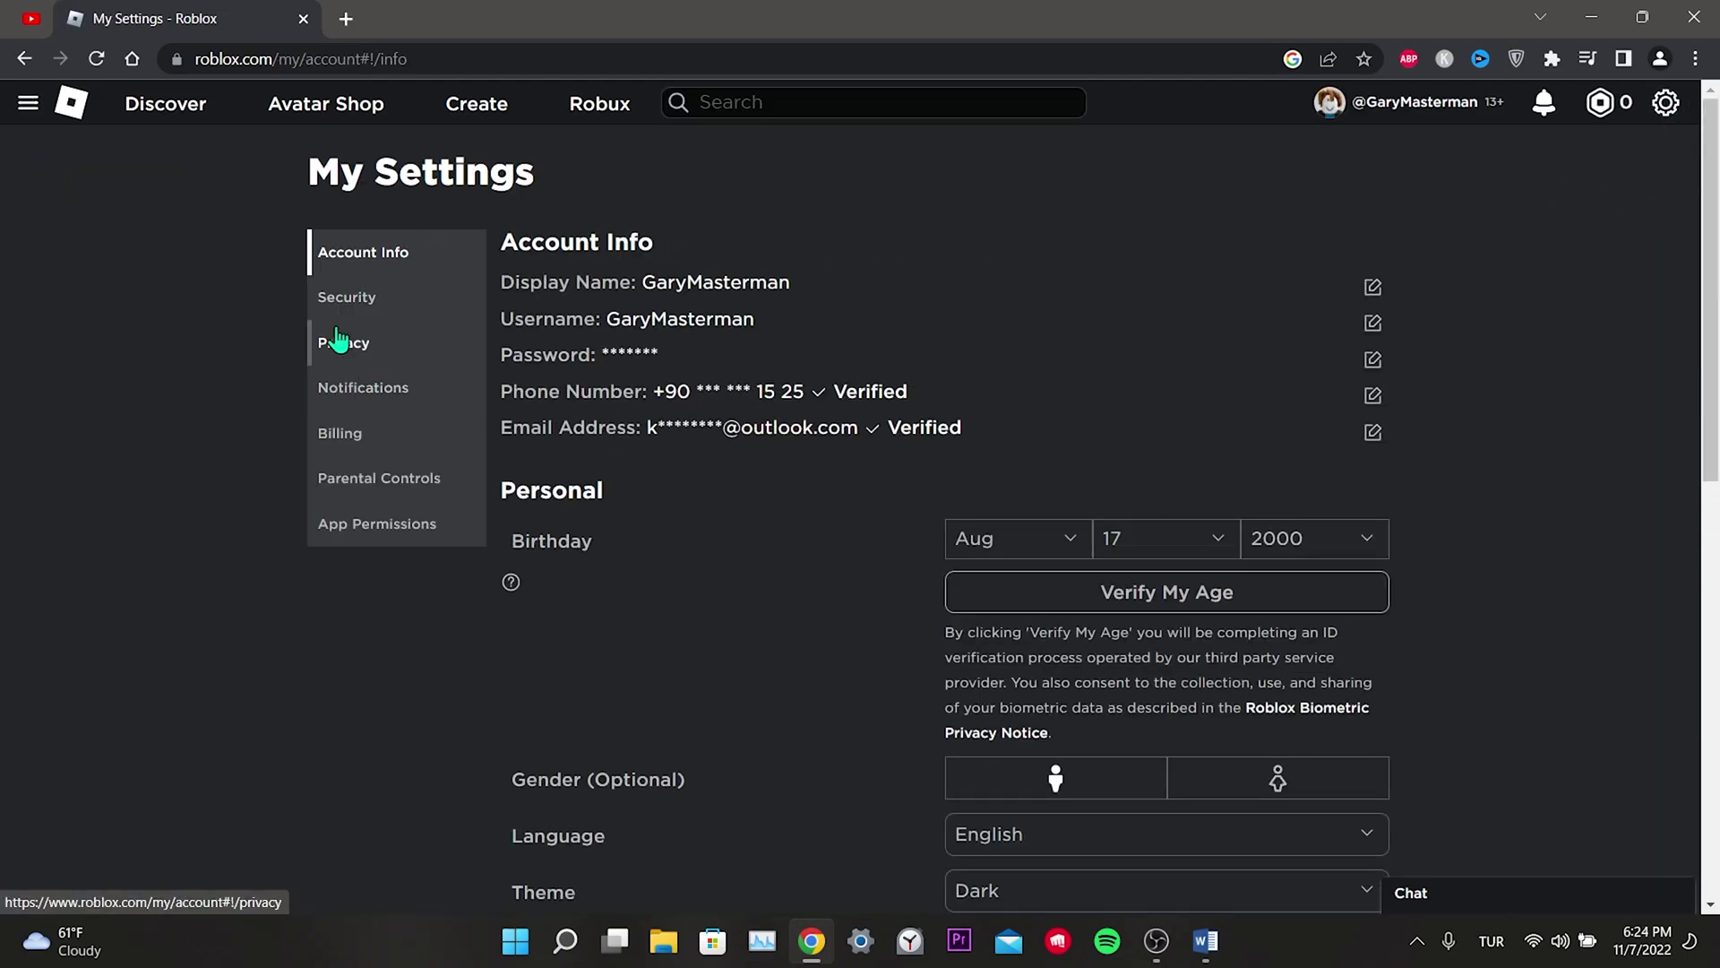
left_click(368, 348)
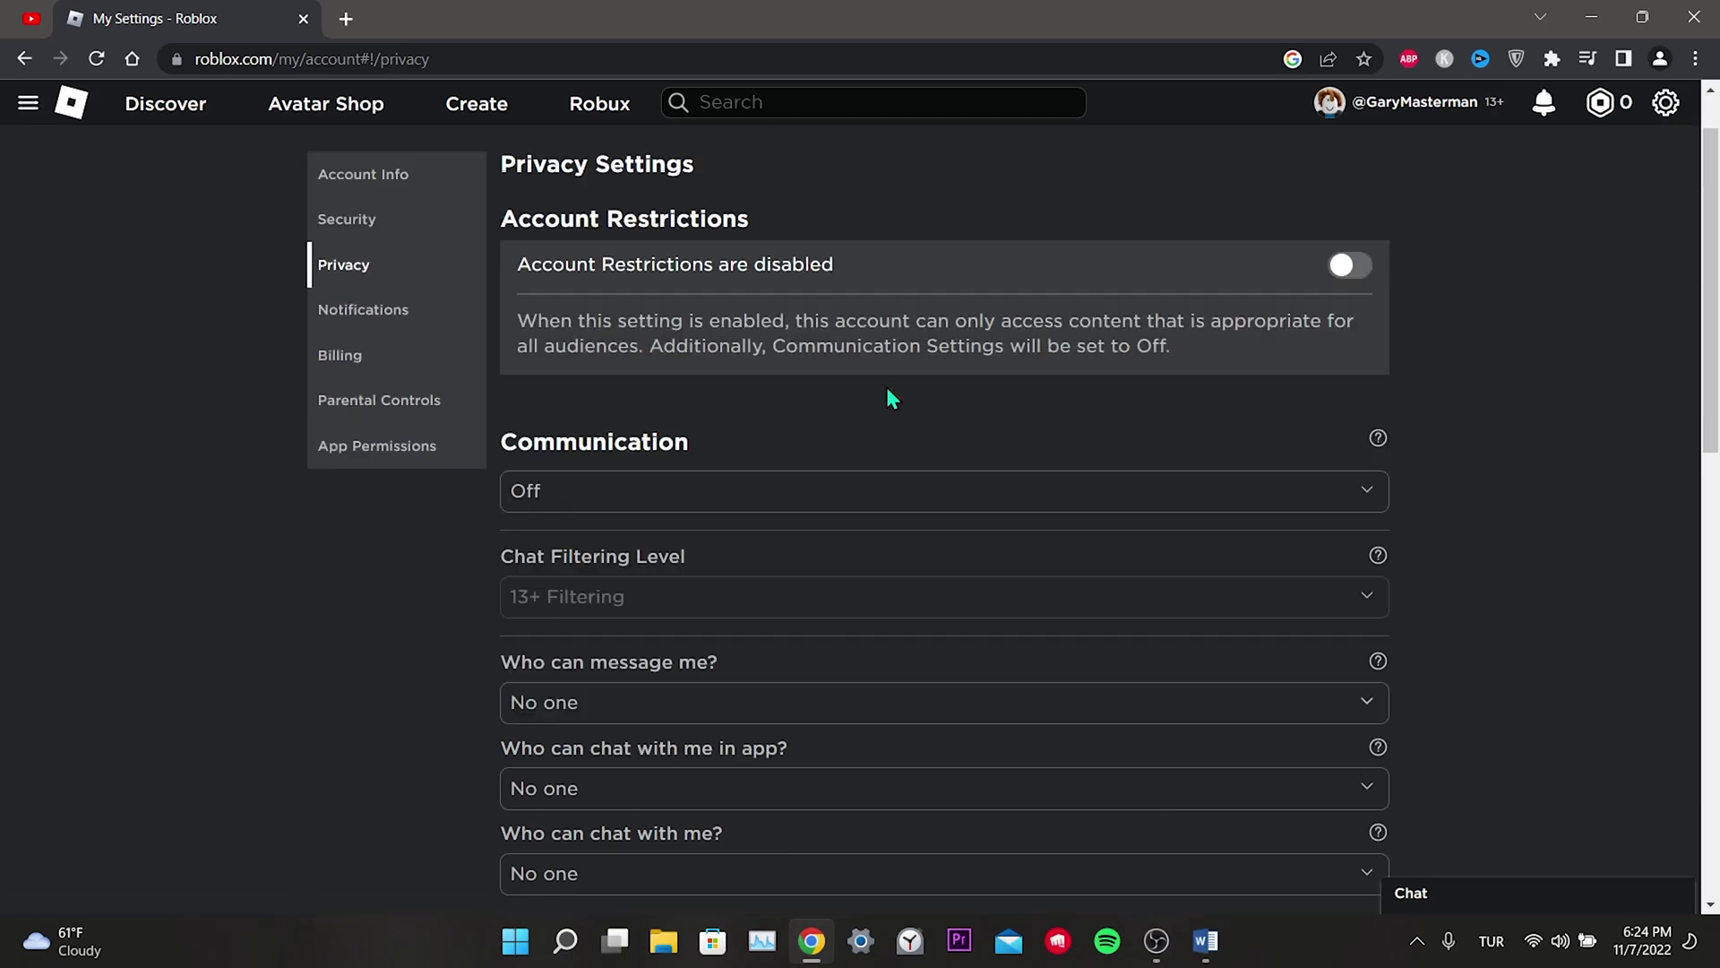
scroll(882, 392, "down", 15)
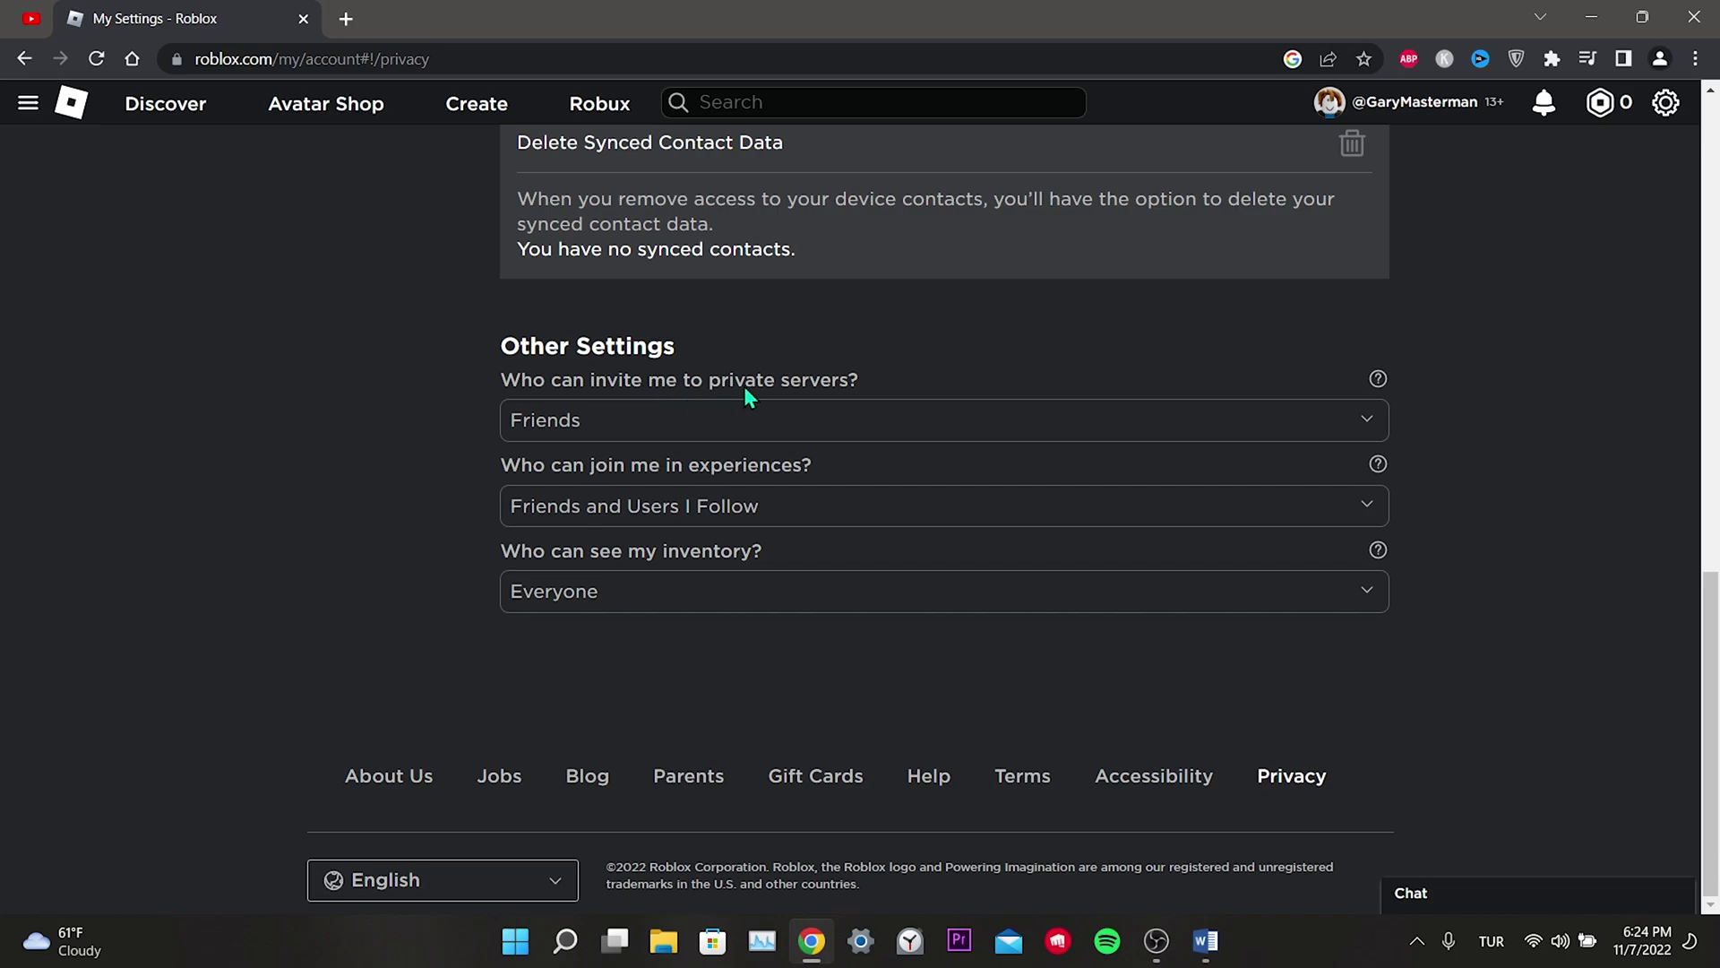
left_click(566, 423)
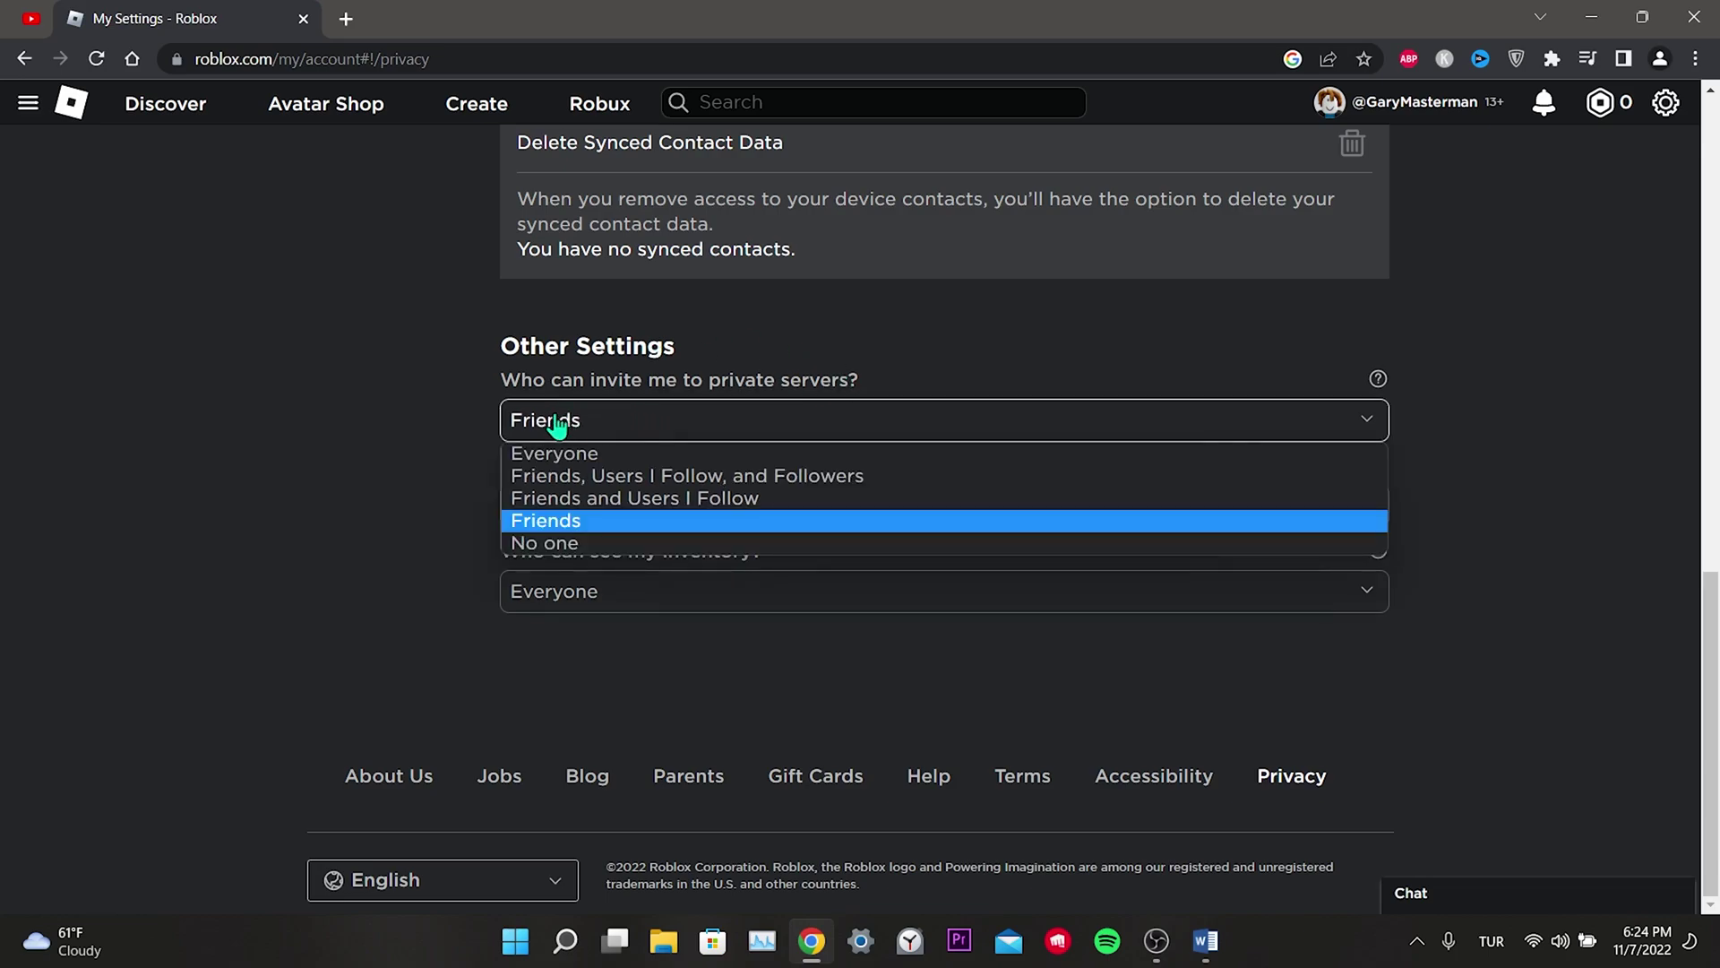
left_click(541, 452)
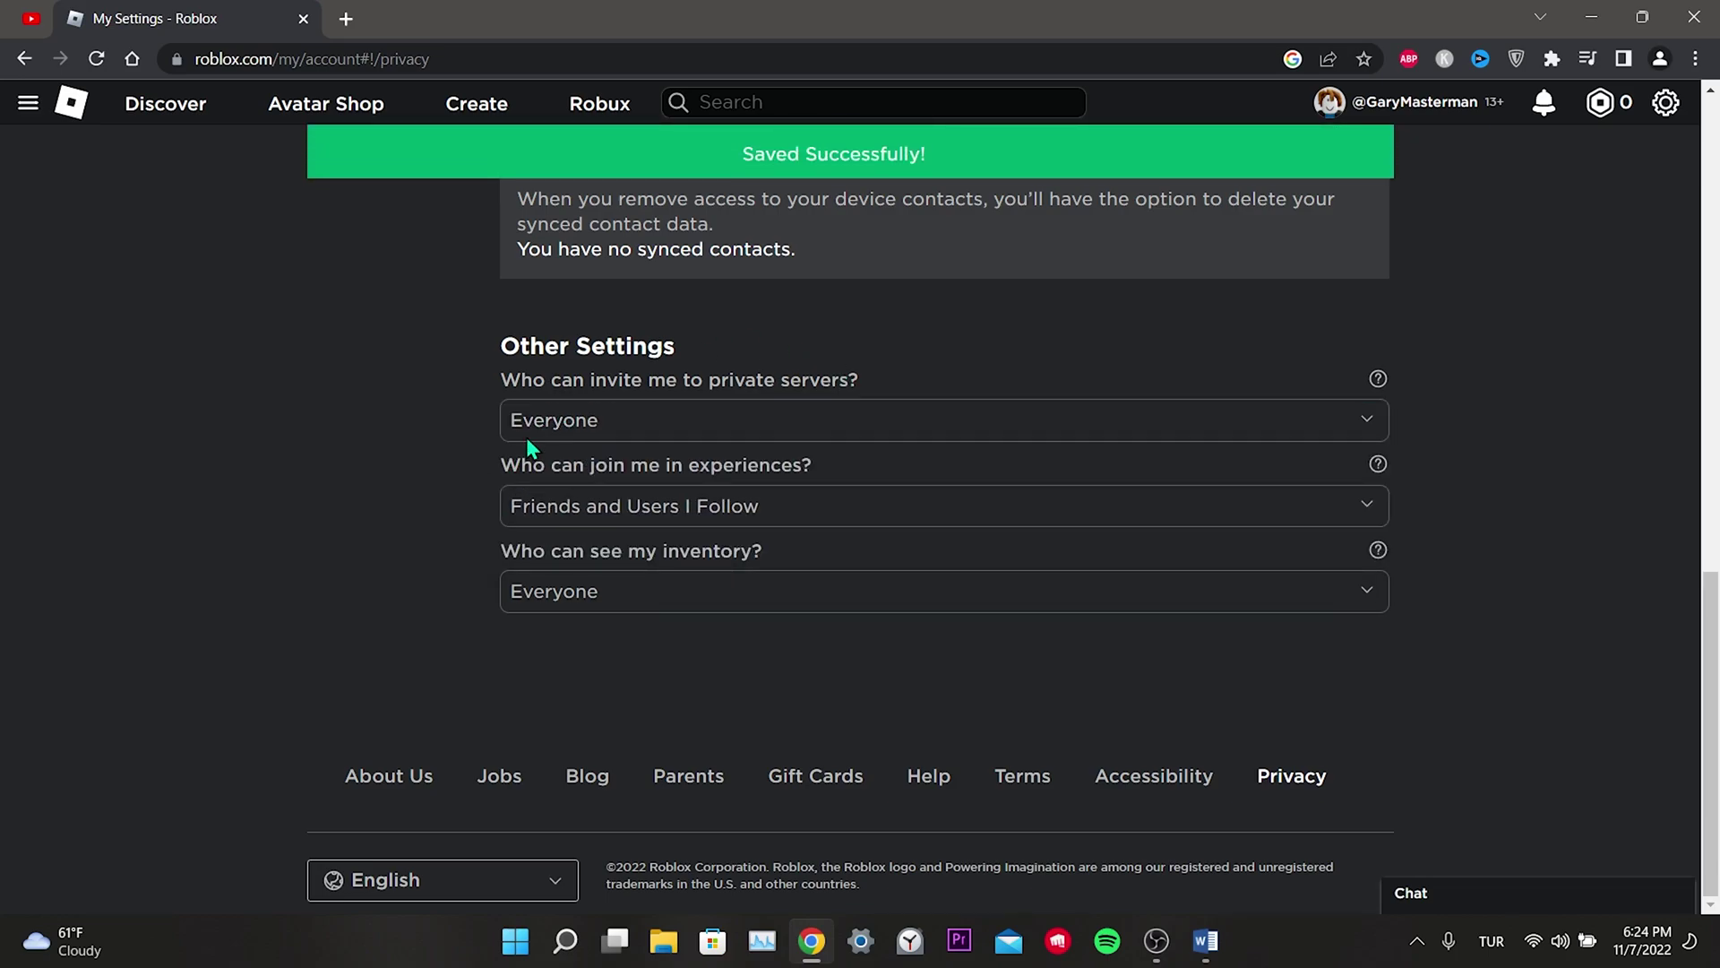
scroll(782, 347, "up", 15)
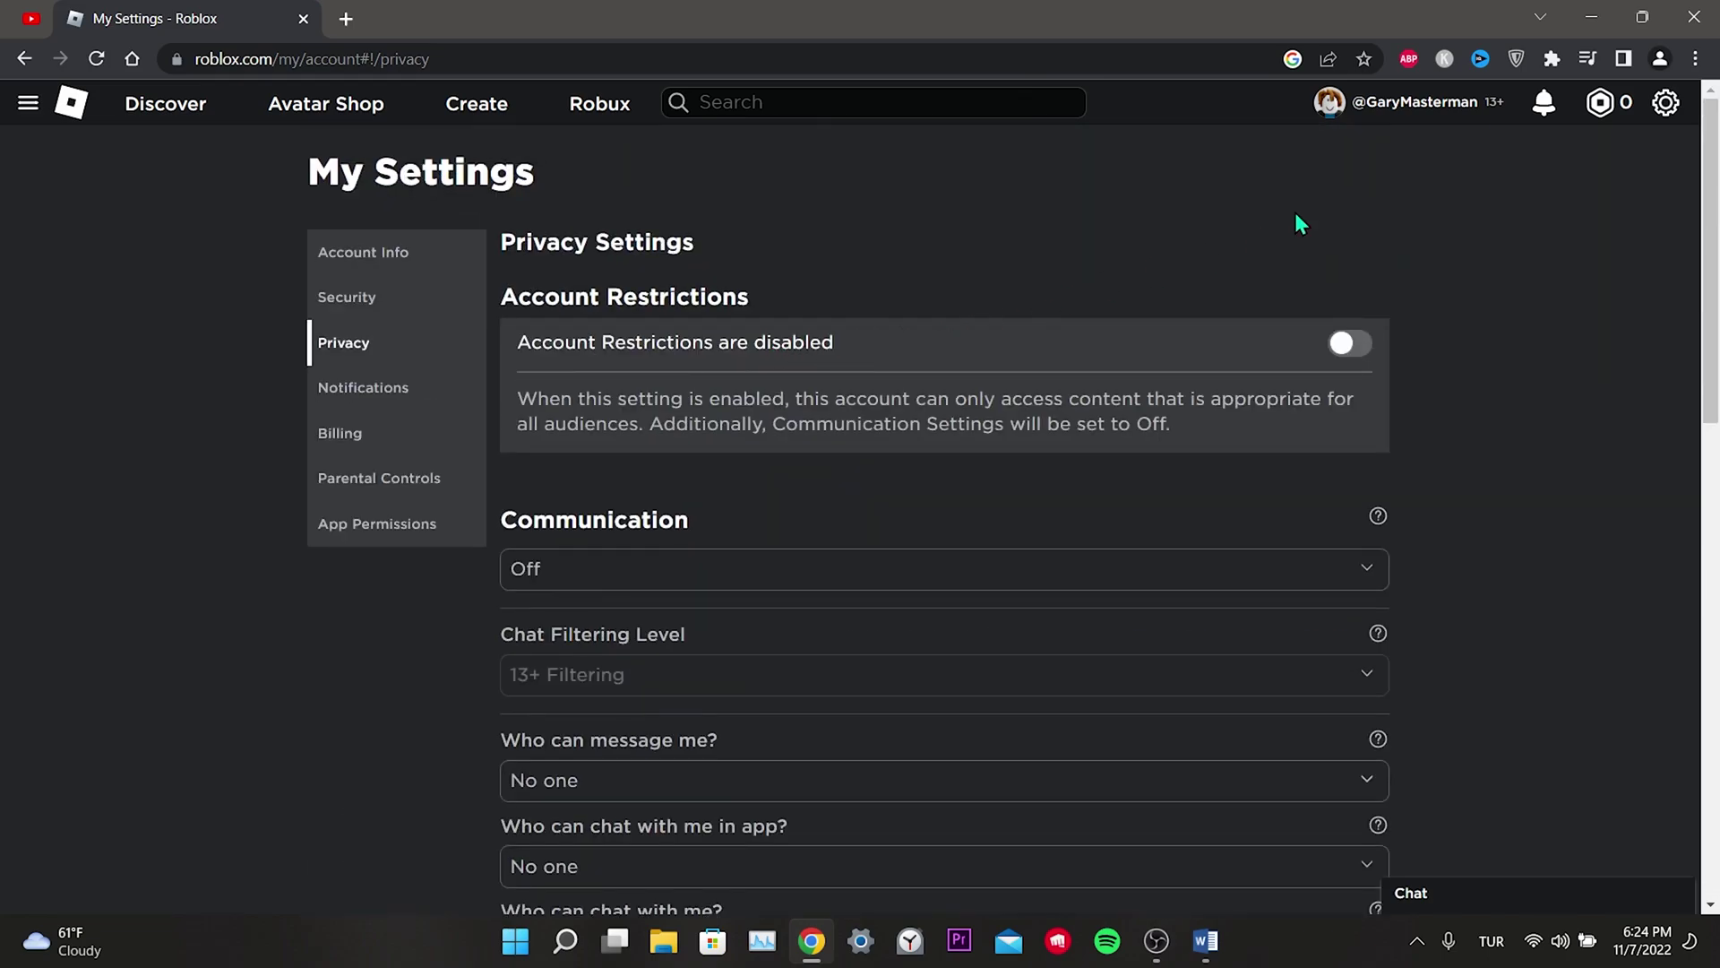
- Open Chrome's Privacy and security > Security page and review the Safe Browsing setting
left_click(1696, 59)
left_click(1485, 444)
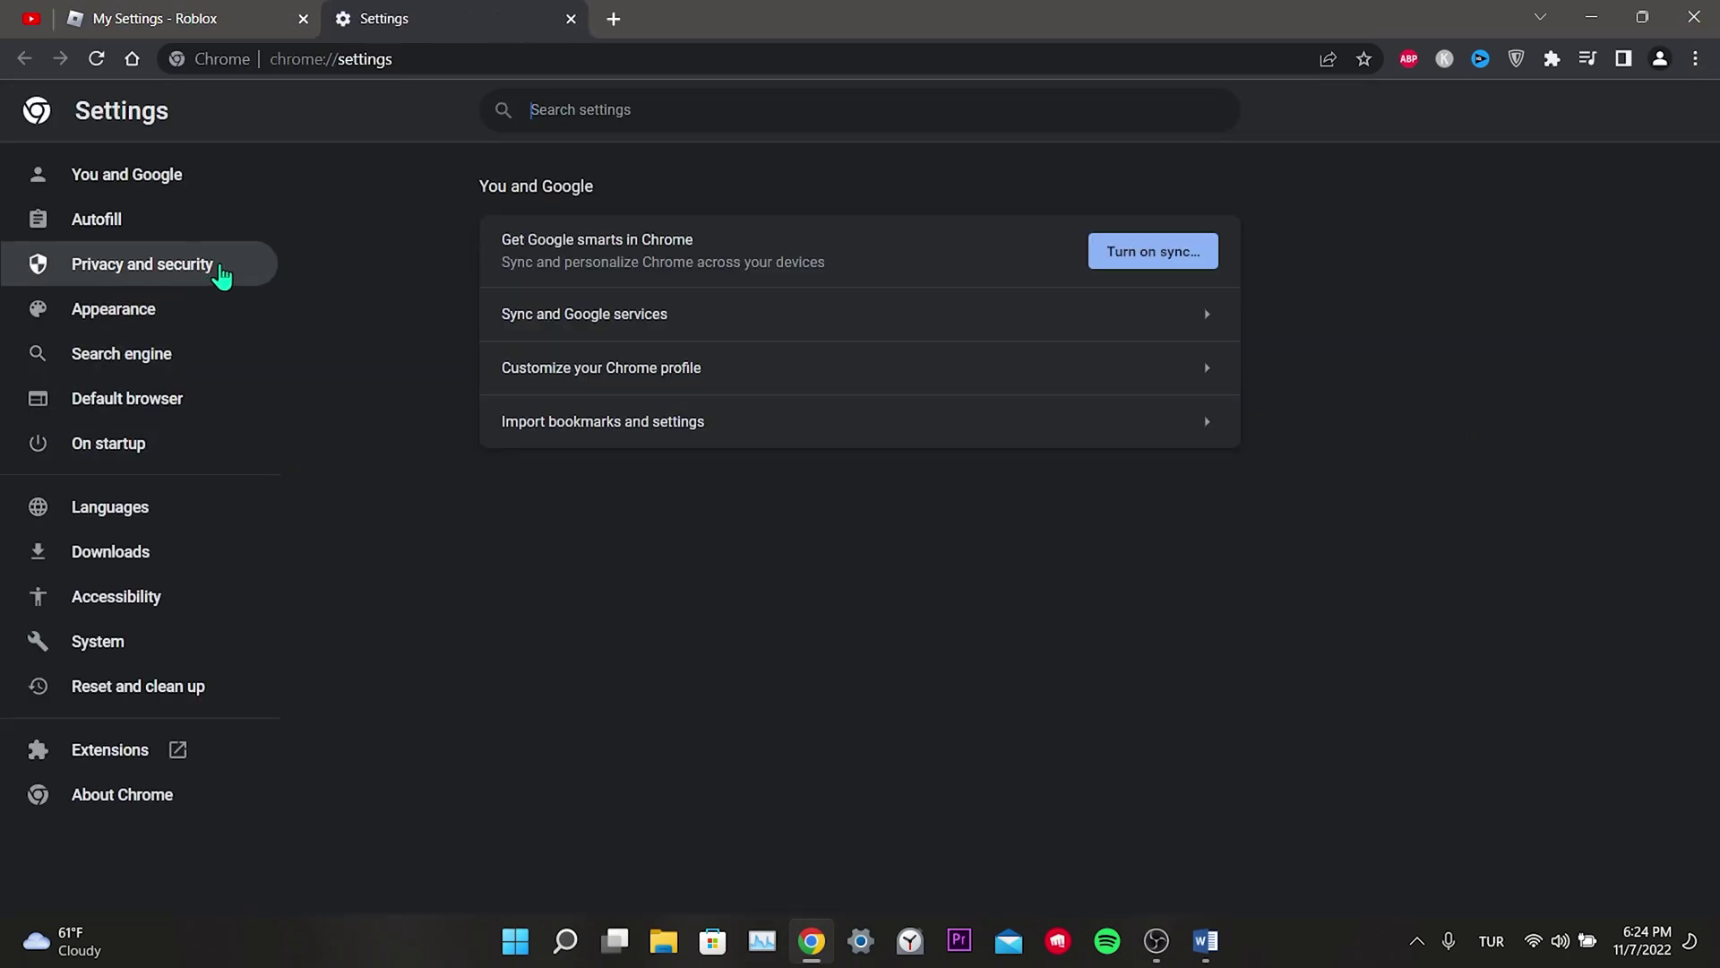
left_click(174, 273)
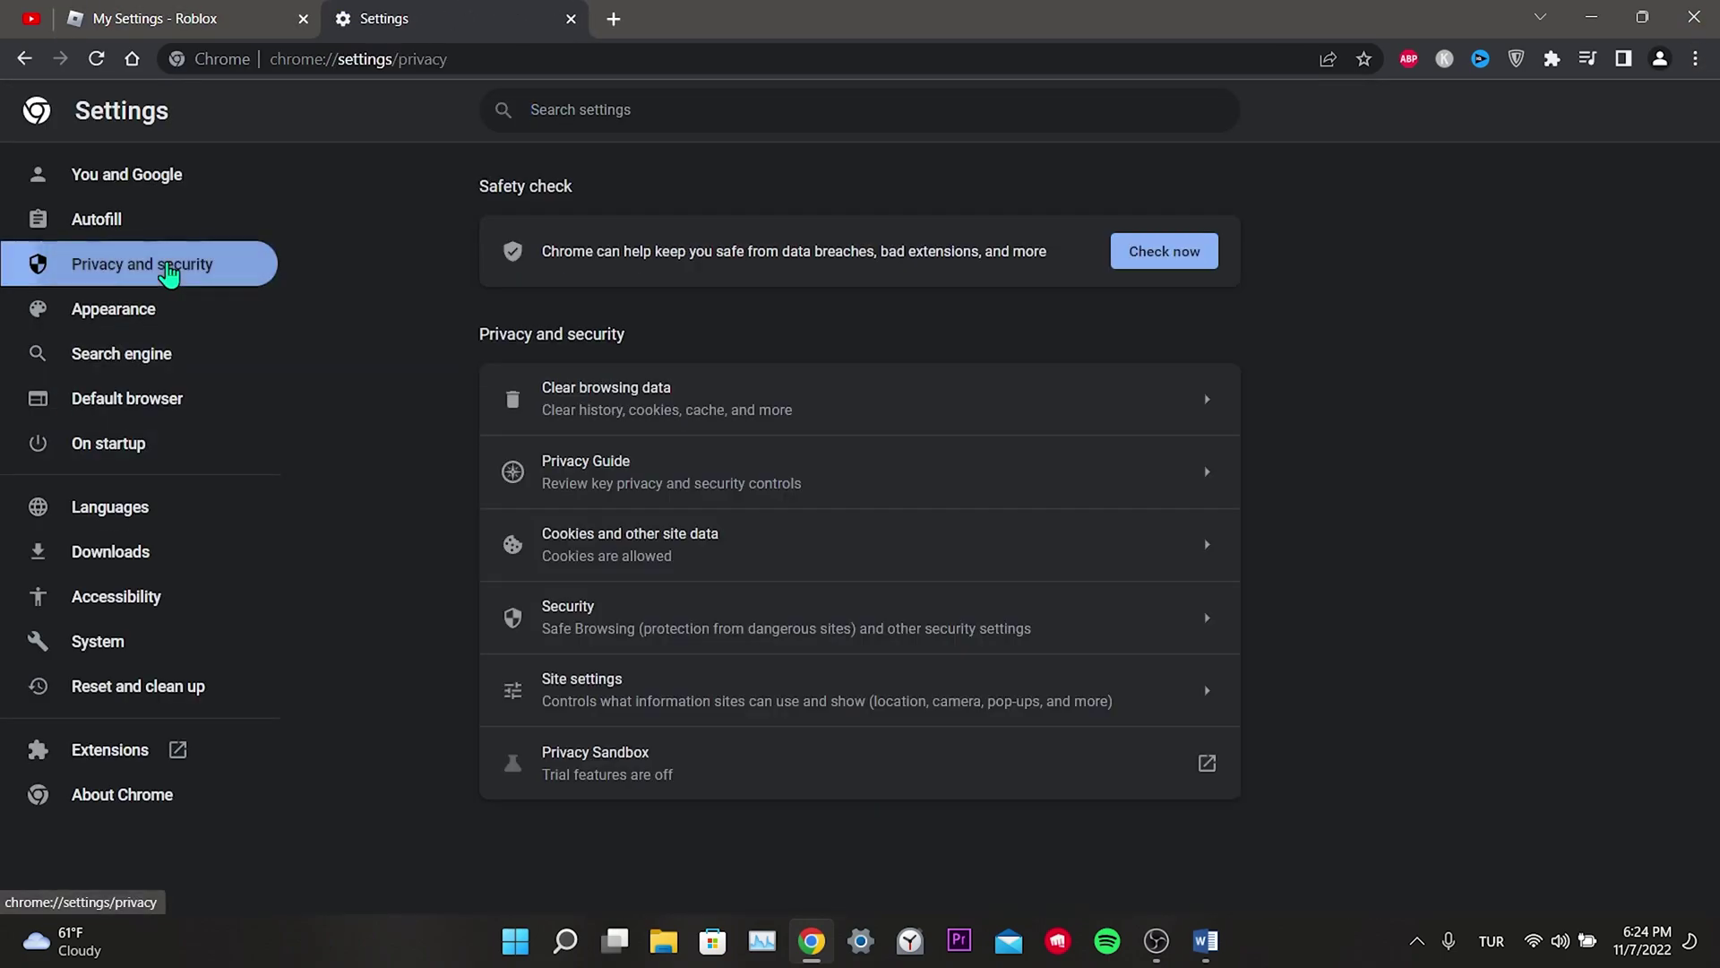
left_click(621, 627)
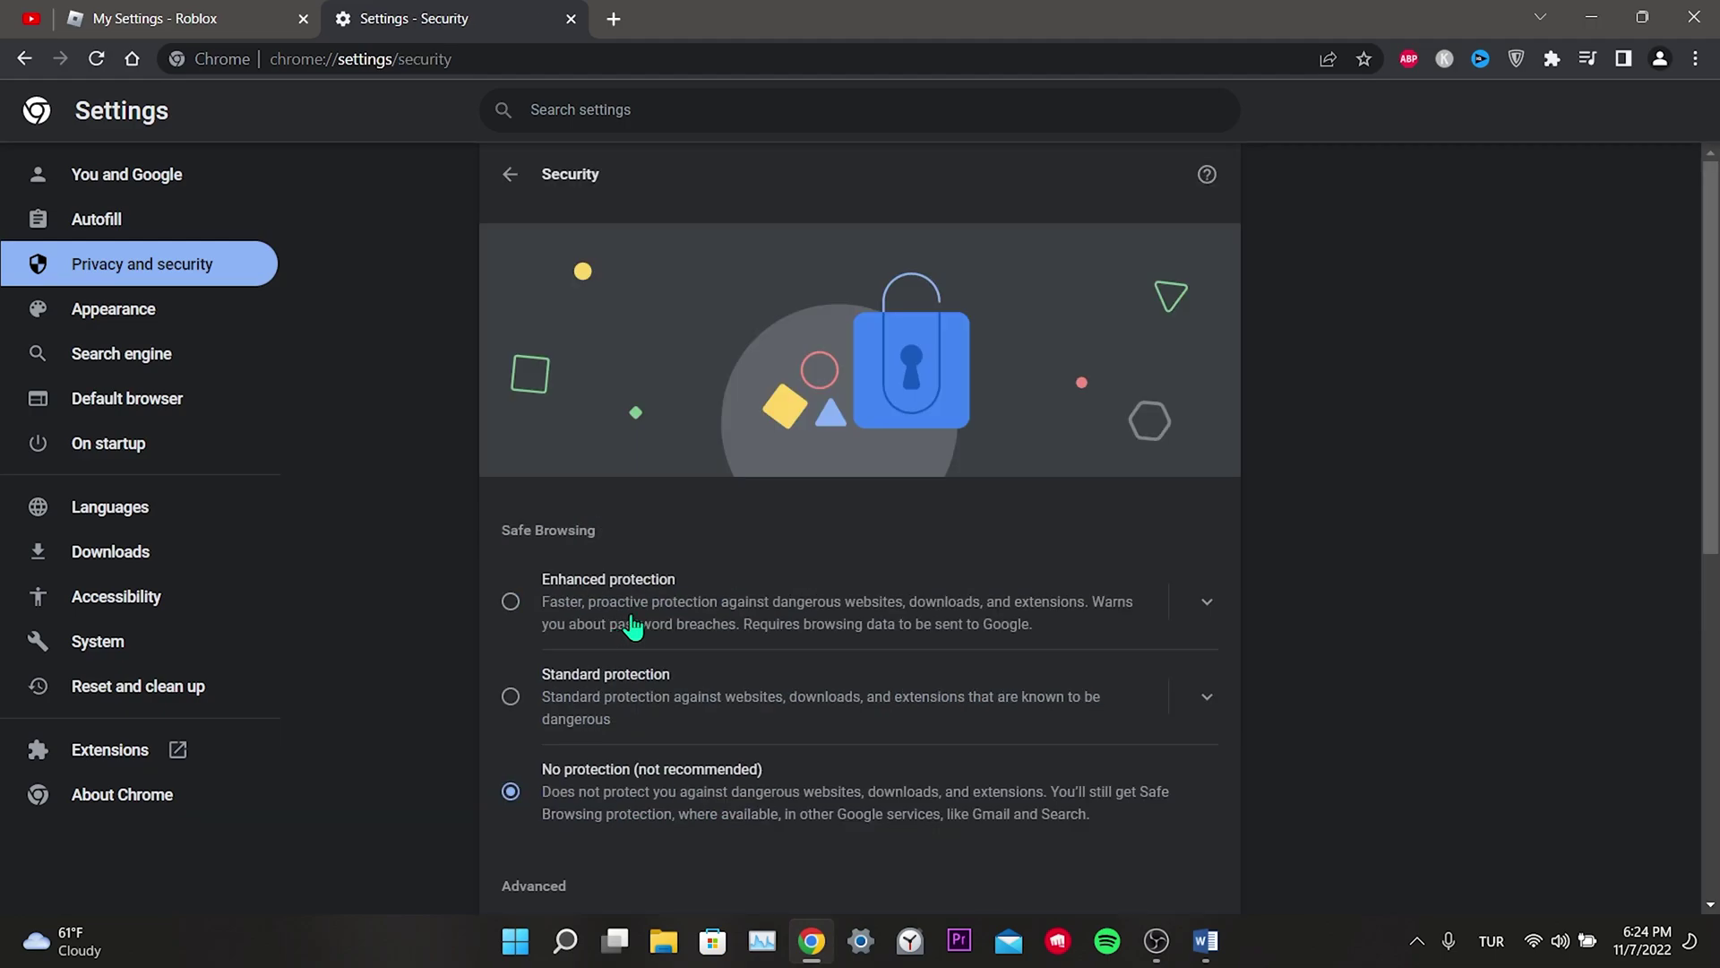
scroll(820, 502, "down", 2)
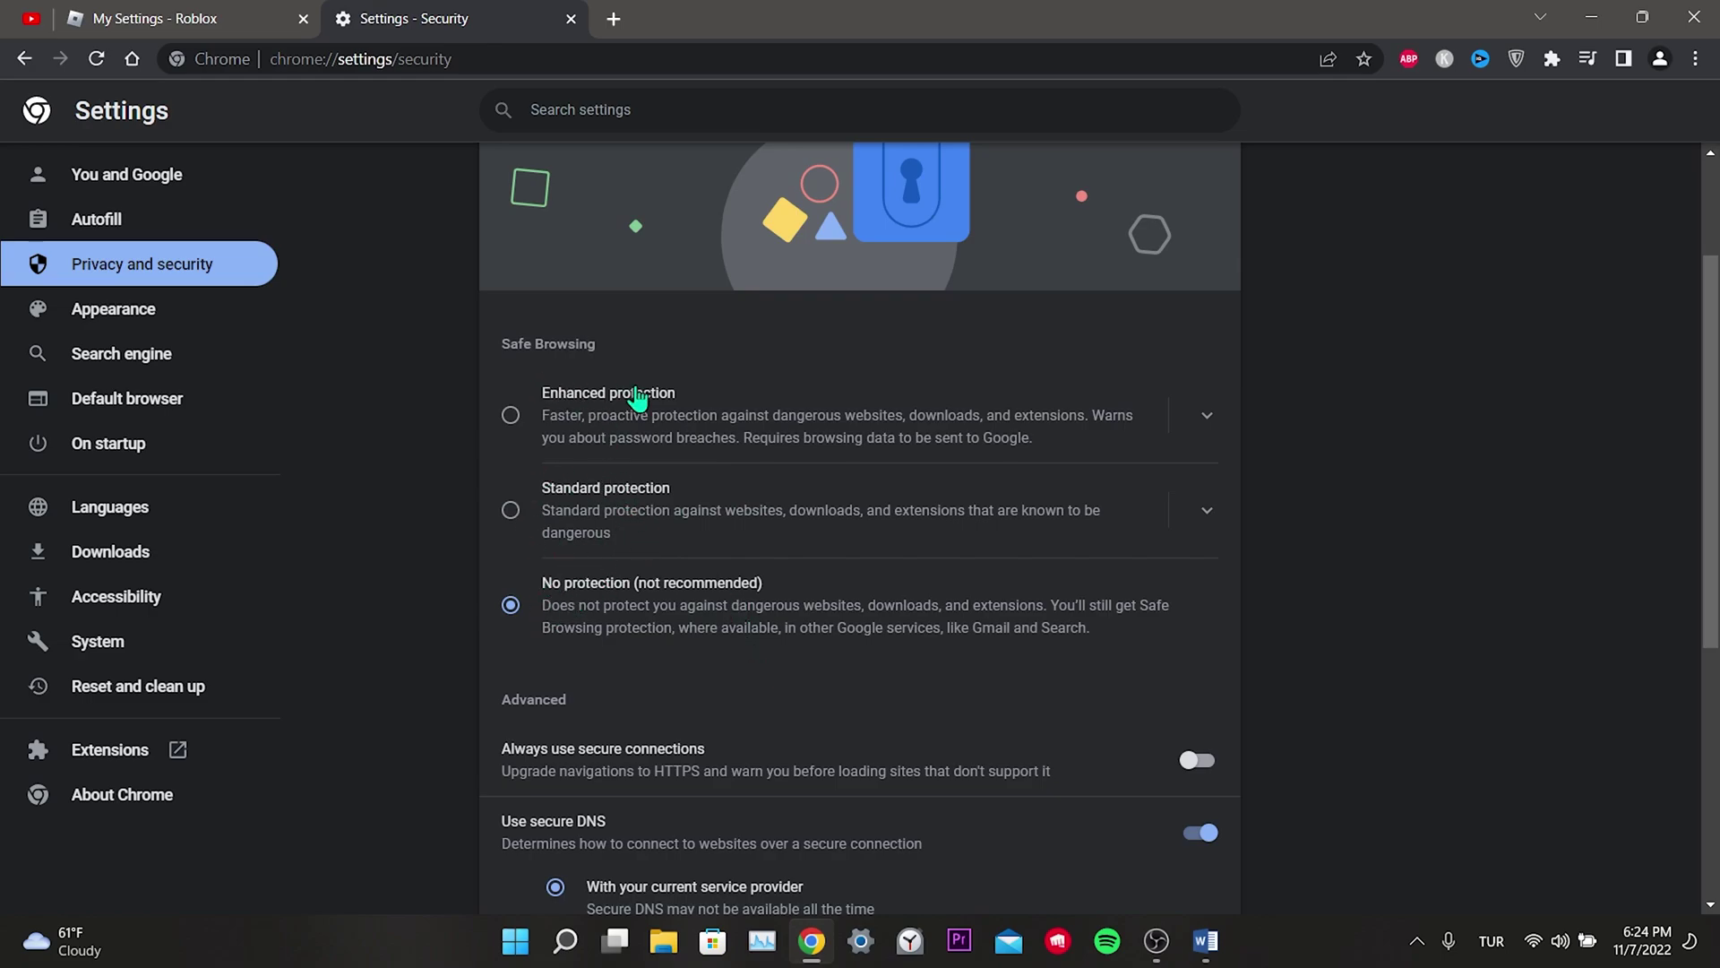
- Minimize Chrome and open Windows Defender Firewall from a 'windows defender' search
left_click(1592, 18)
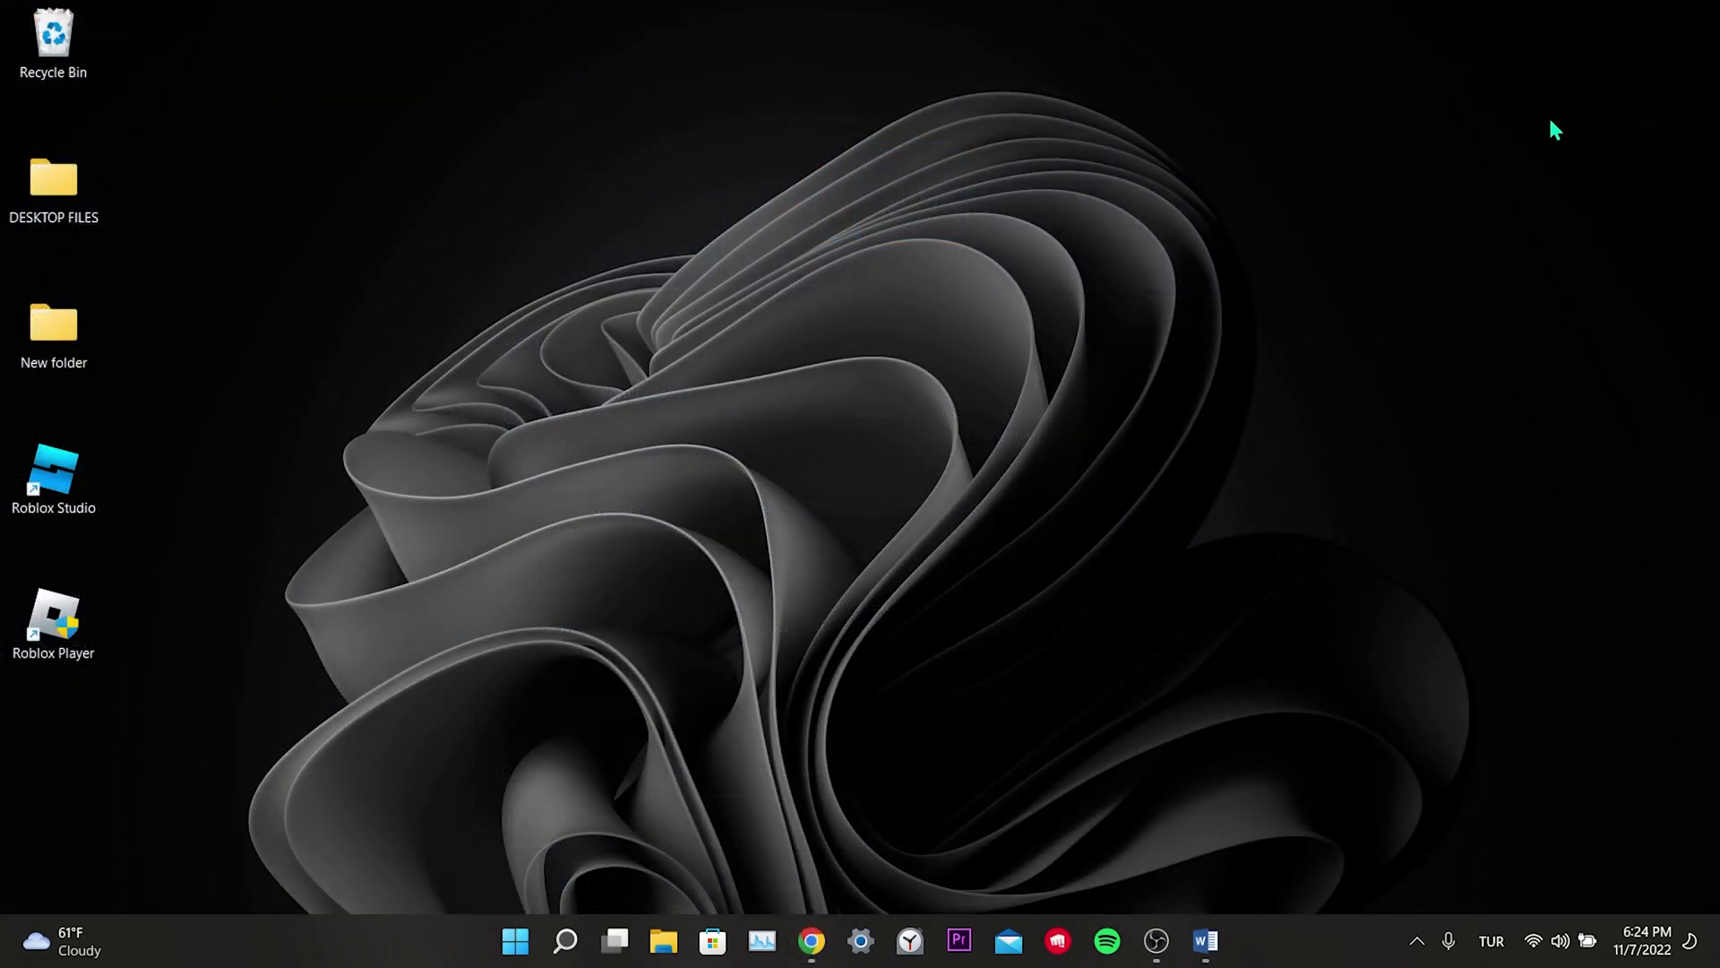
left_click(565, 940)
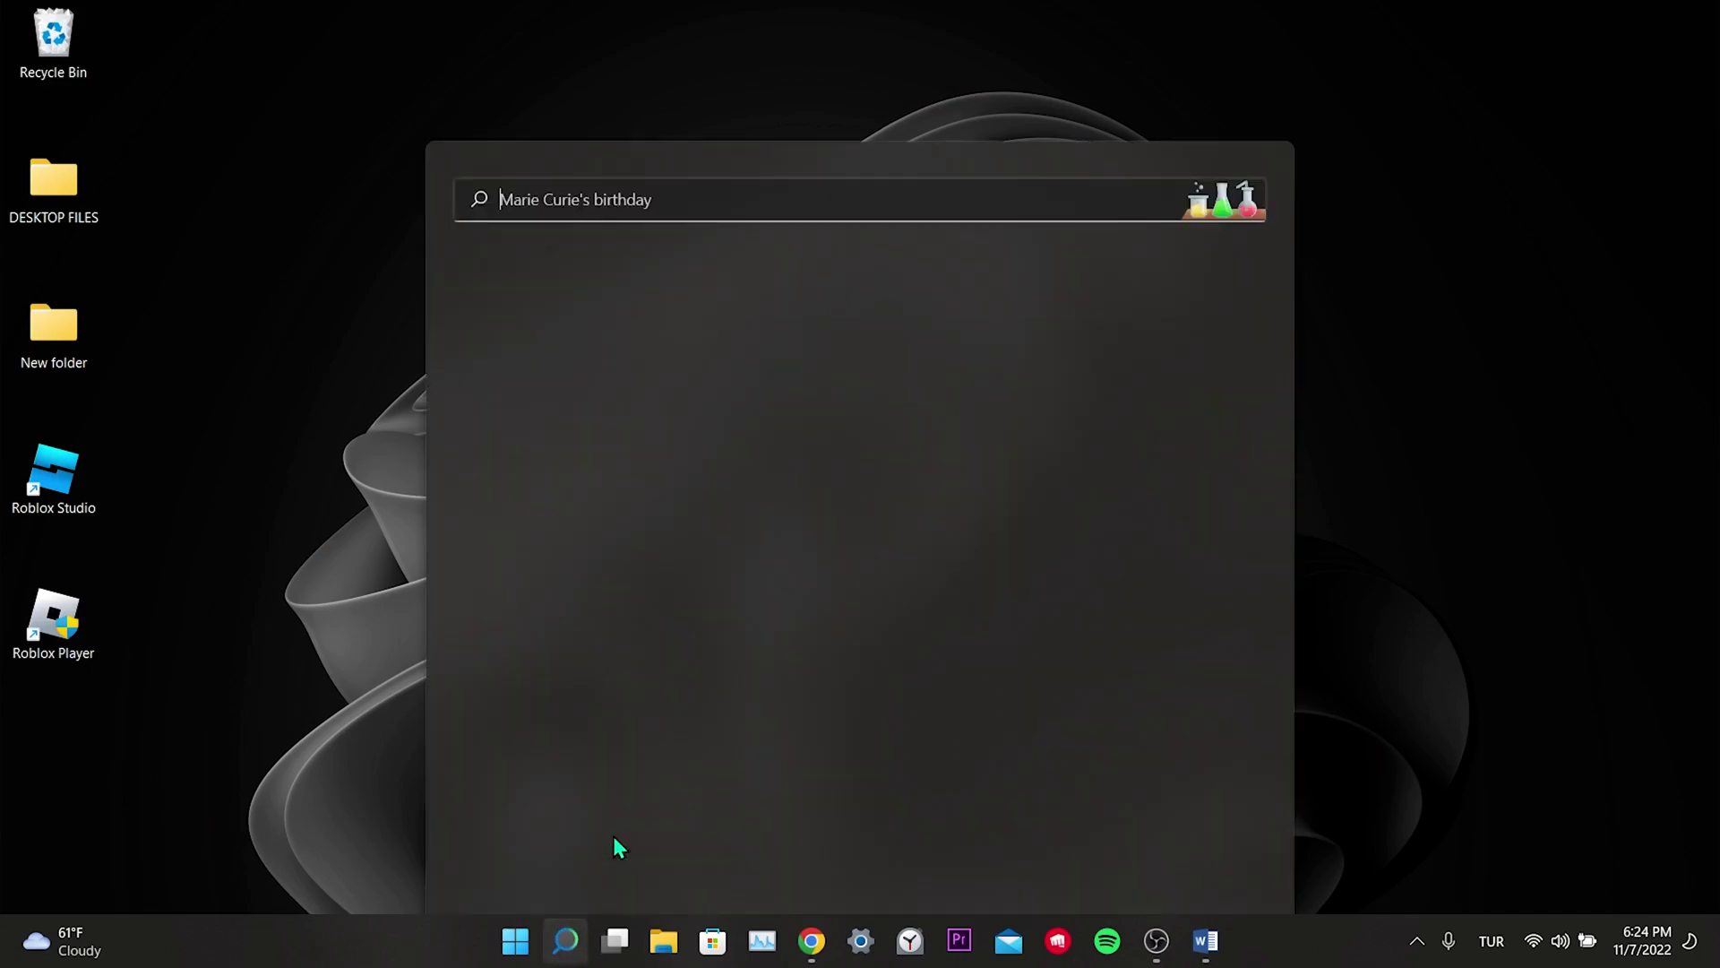
type("windows d")
type("efender")
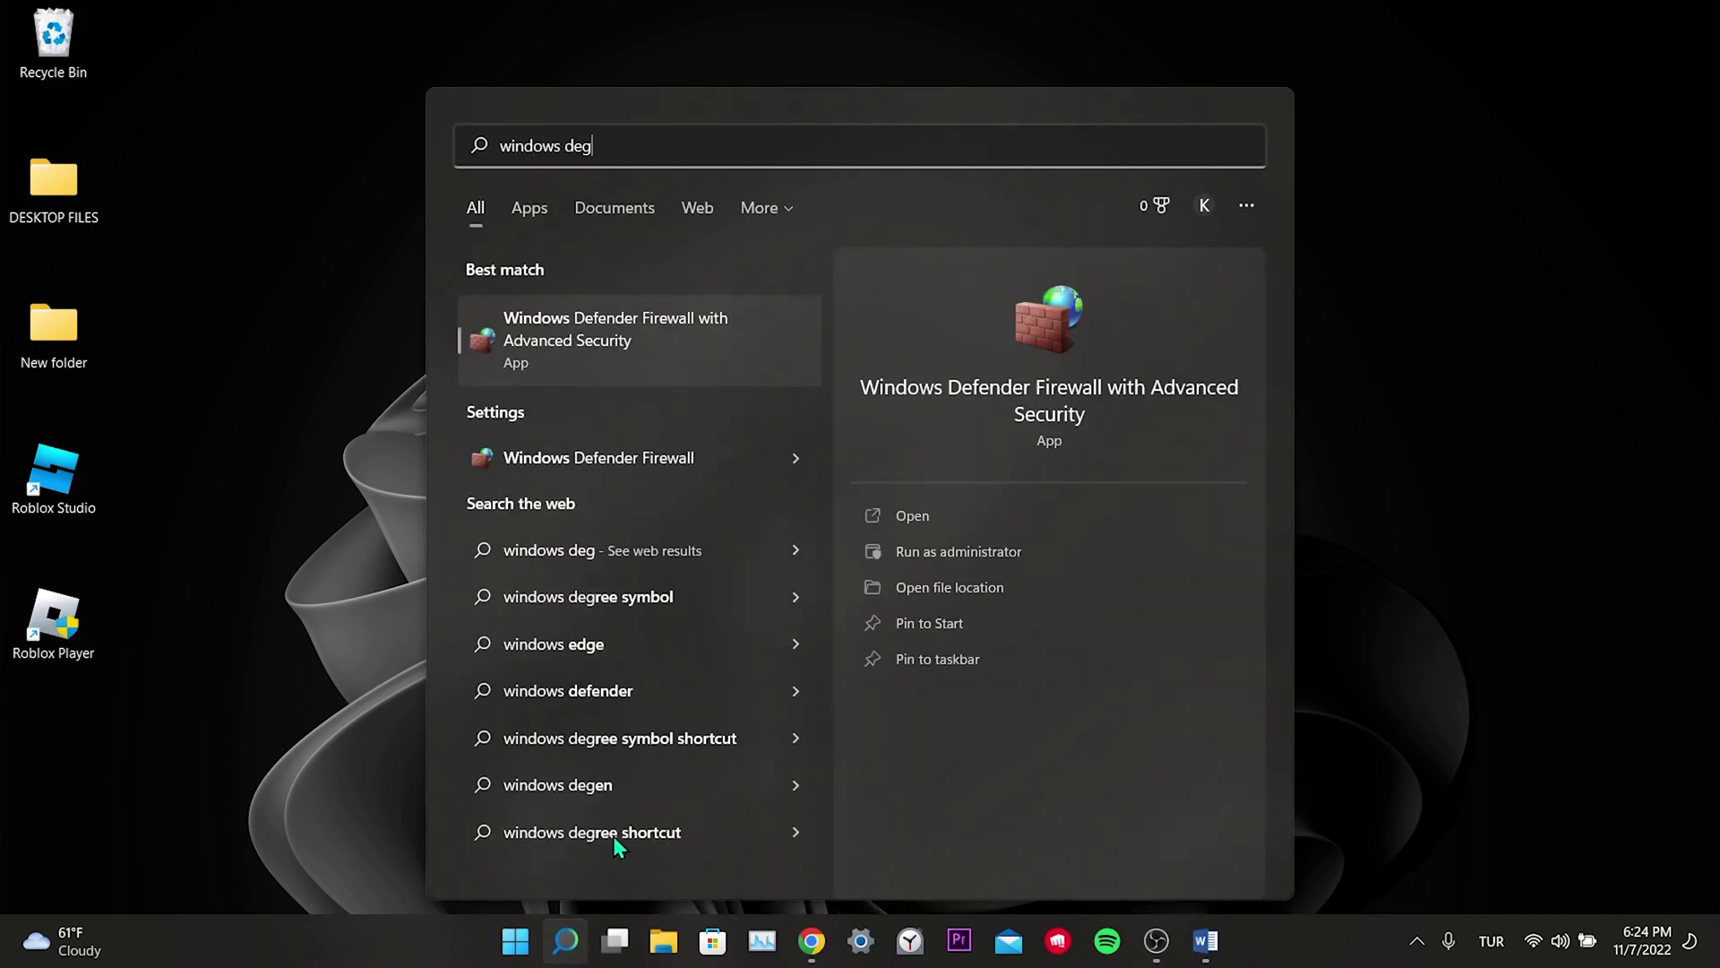
left_click(594, 552)
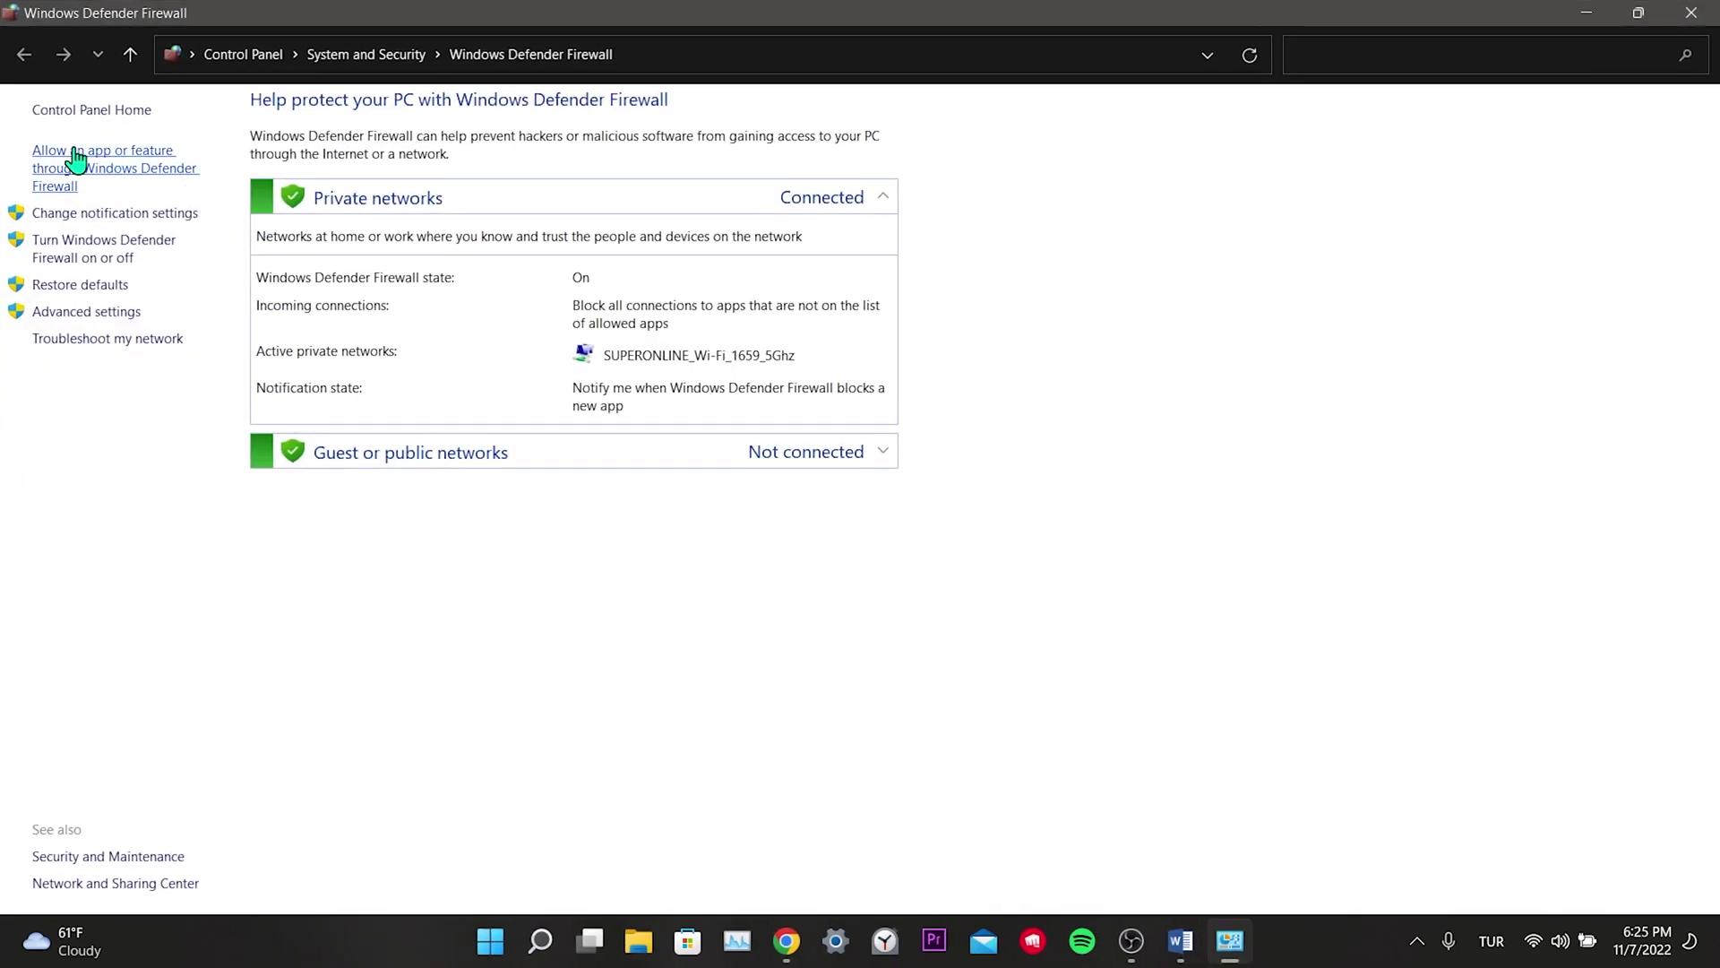
- Unlock the firewall's allowed apps list and select Google Chrome for Private and Public access
left_click(56, 188)
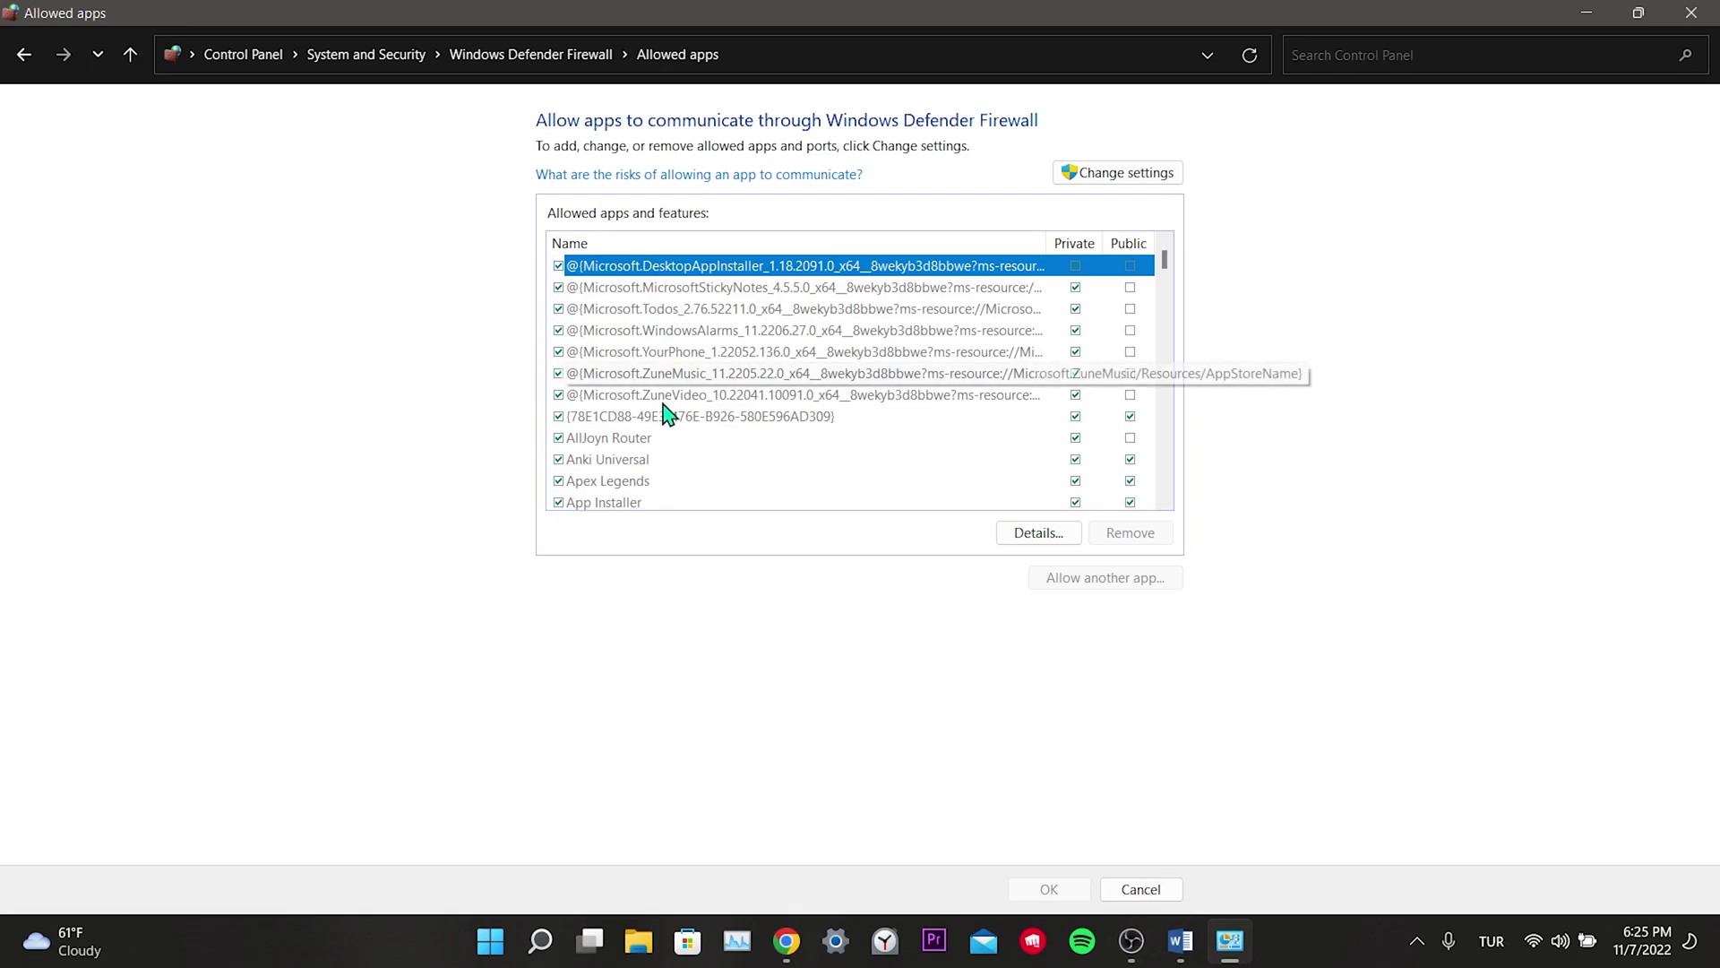
left_click(1104, 173)
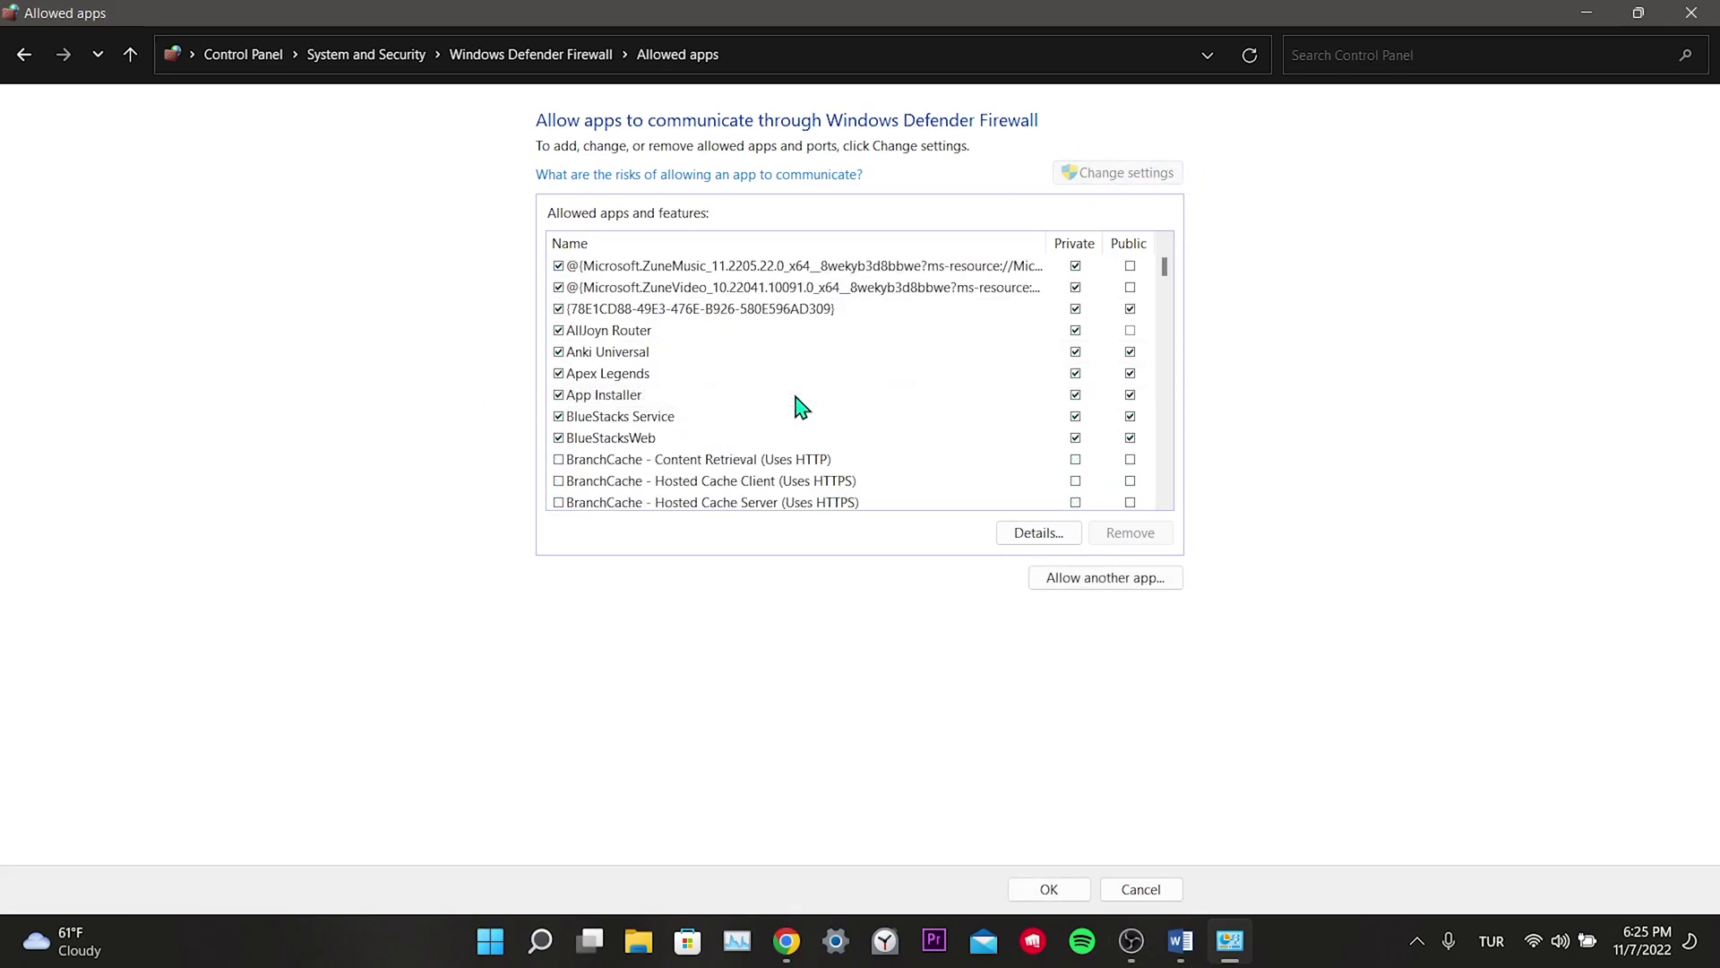
scroll(793, 408, "down", 10)
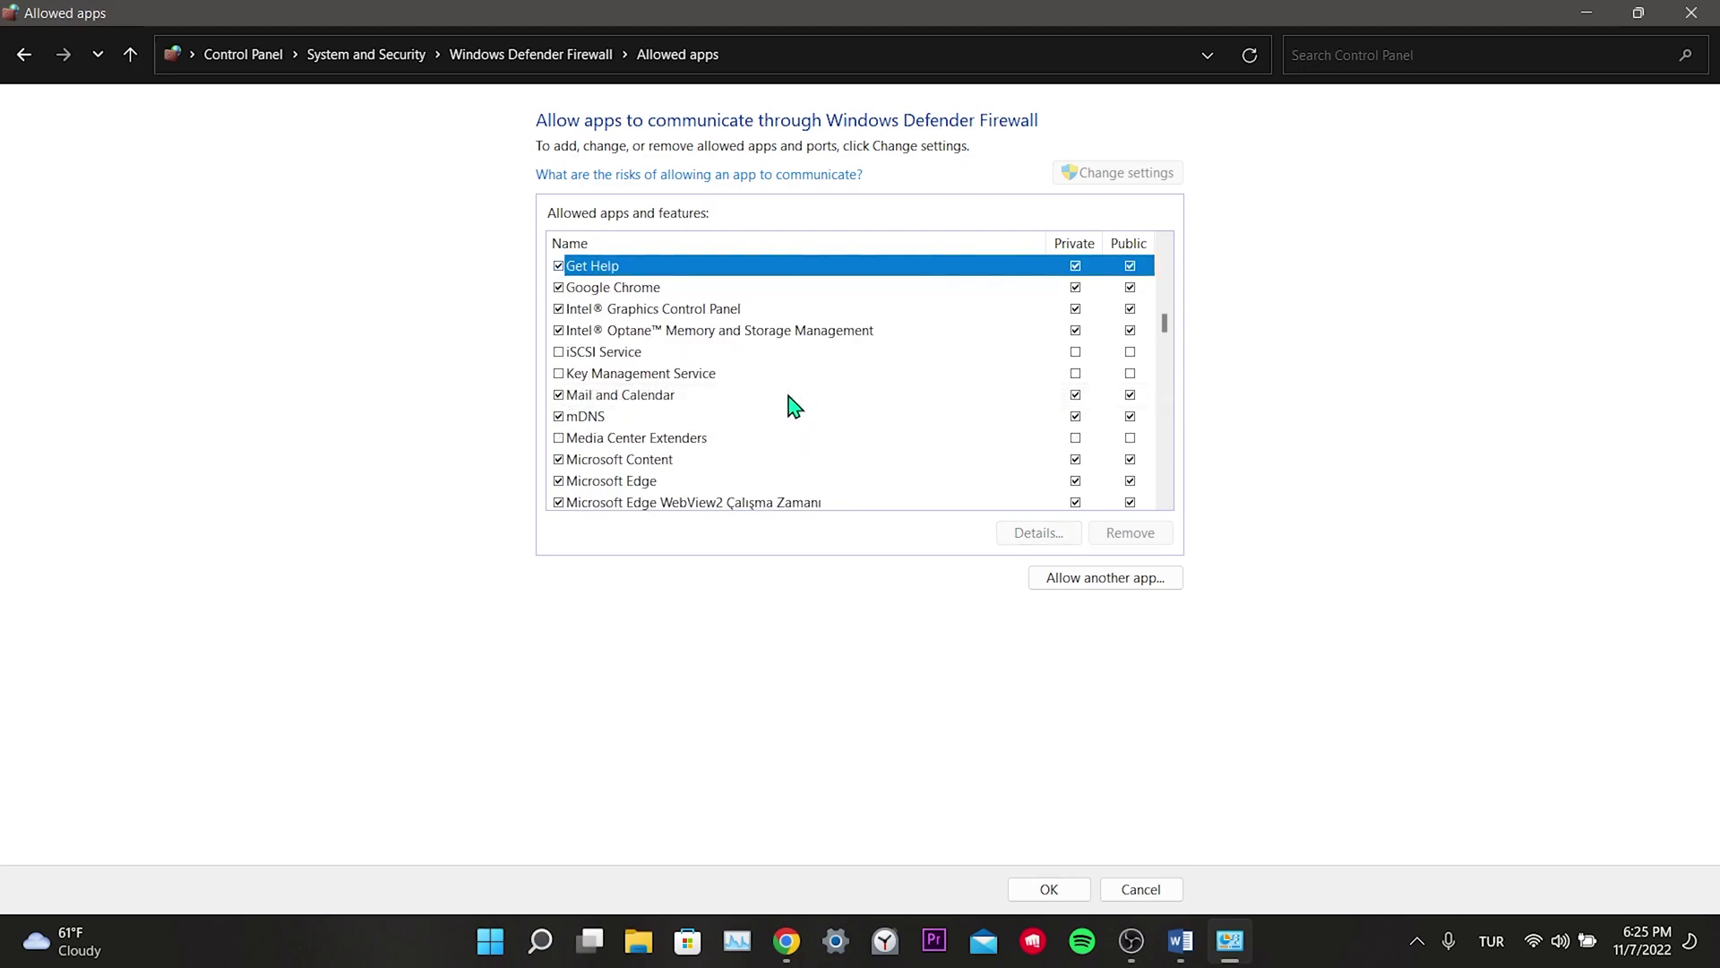
left_click(663, 289)
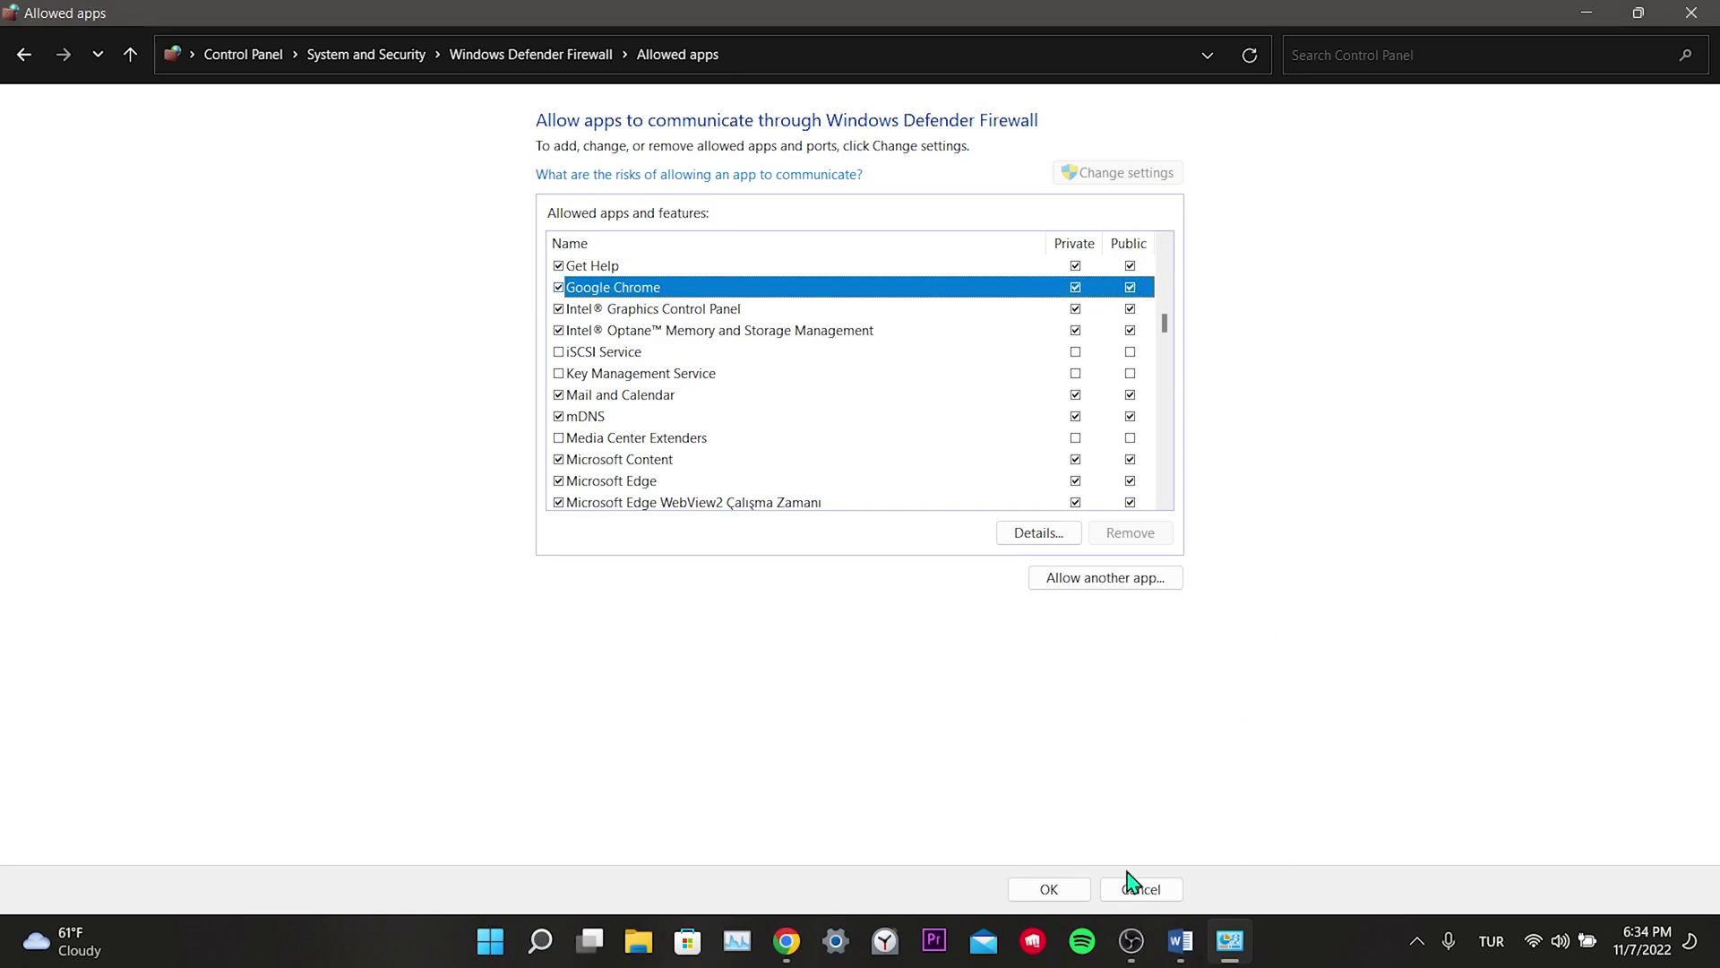
- Save the firewall permissions, restore Chrome on the Roblox page, and open its main menu
left_click(1057, 892)
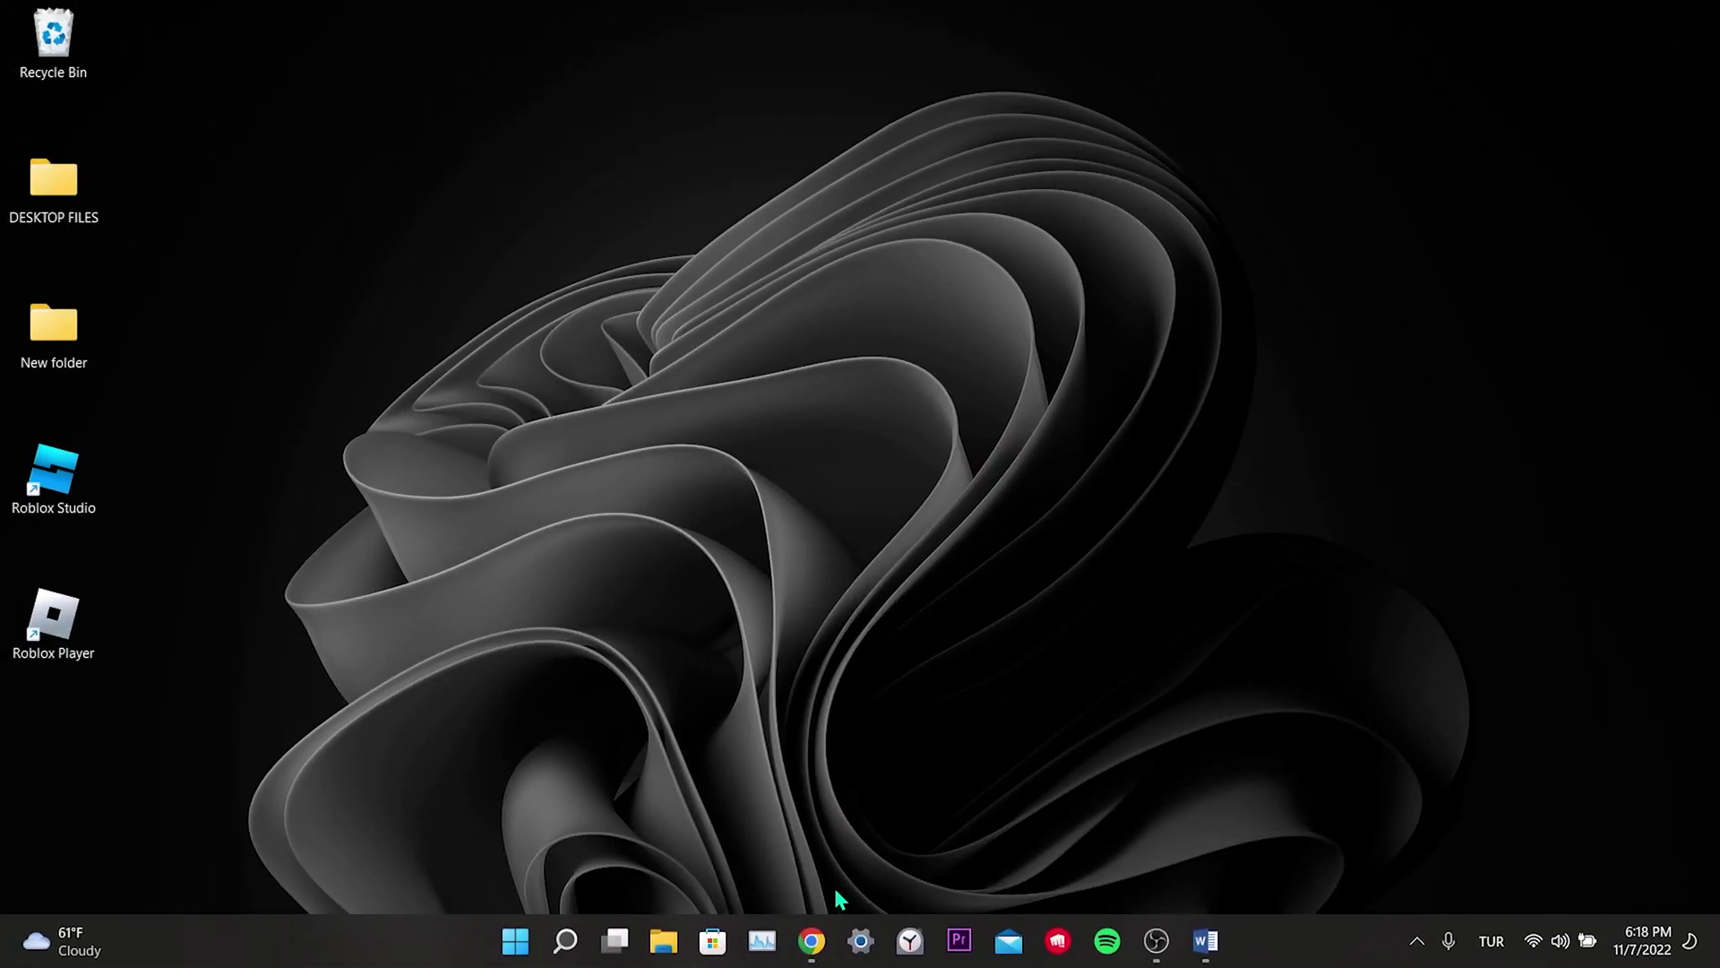
left_click(811, 940)
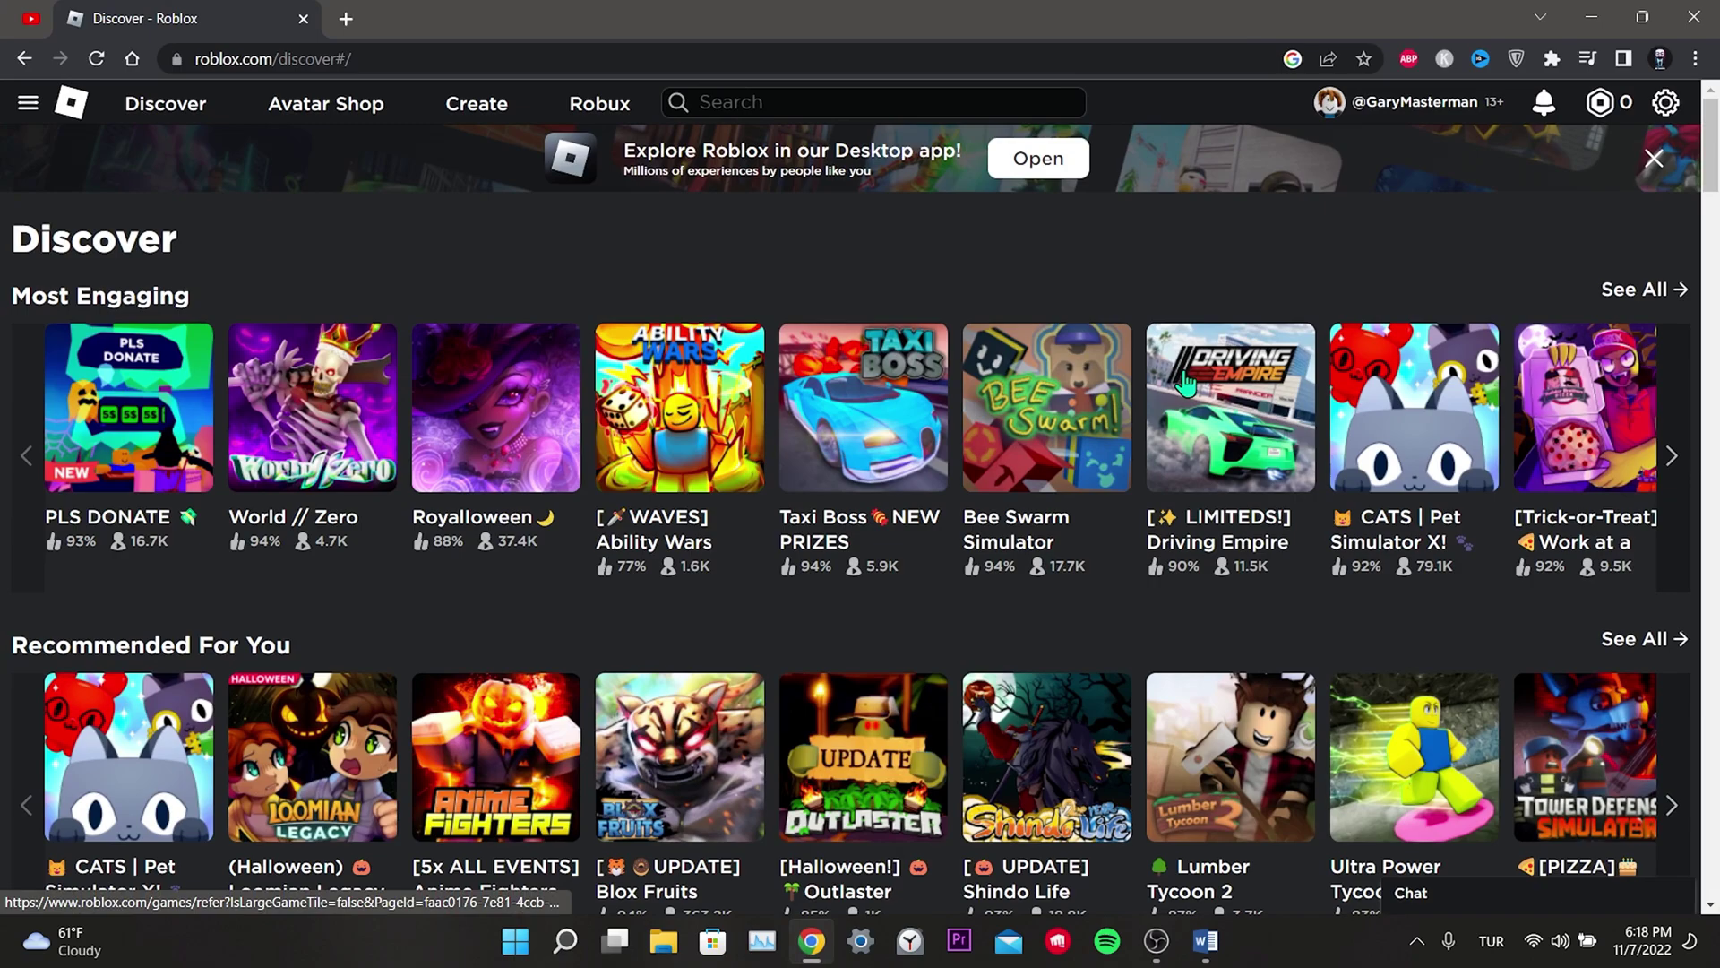
left_click(1698, 58)
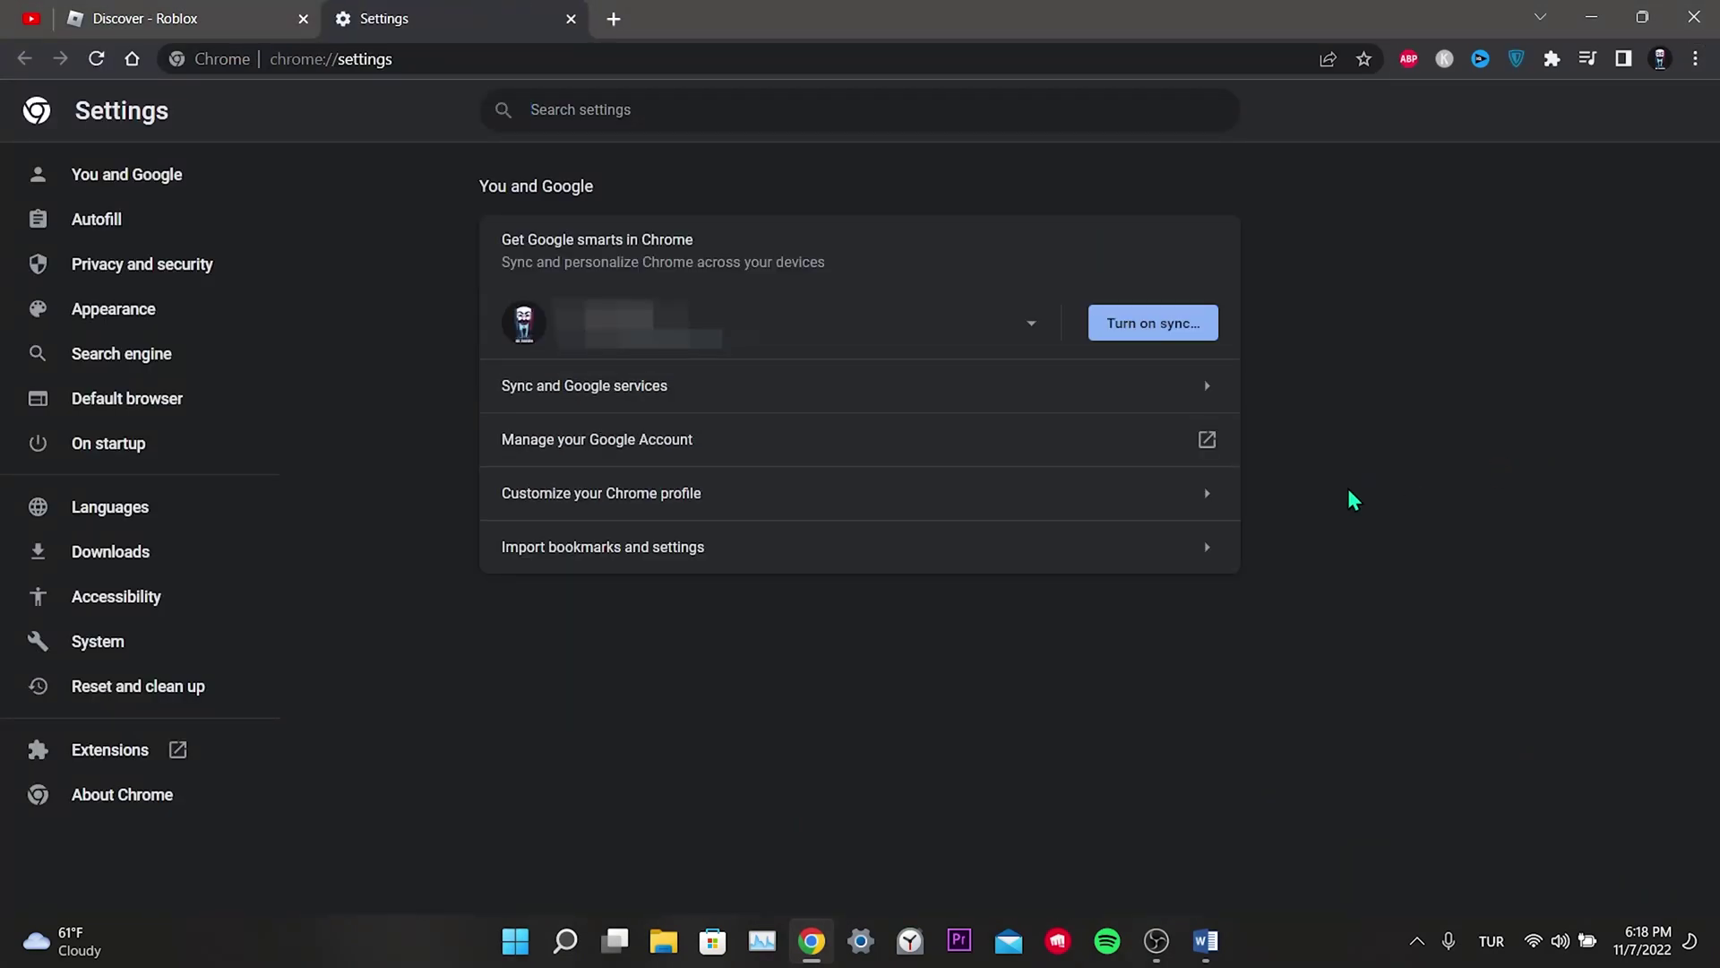
- Clear Chrome's All time cookies and cached files with Browsing history unchecked
left_click(154, 267)
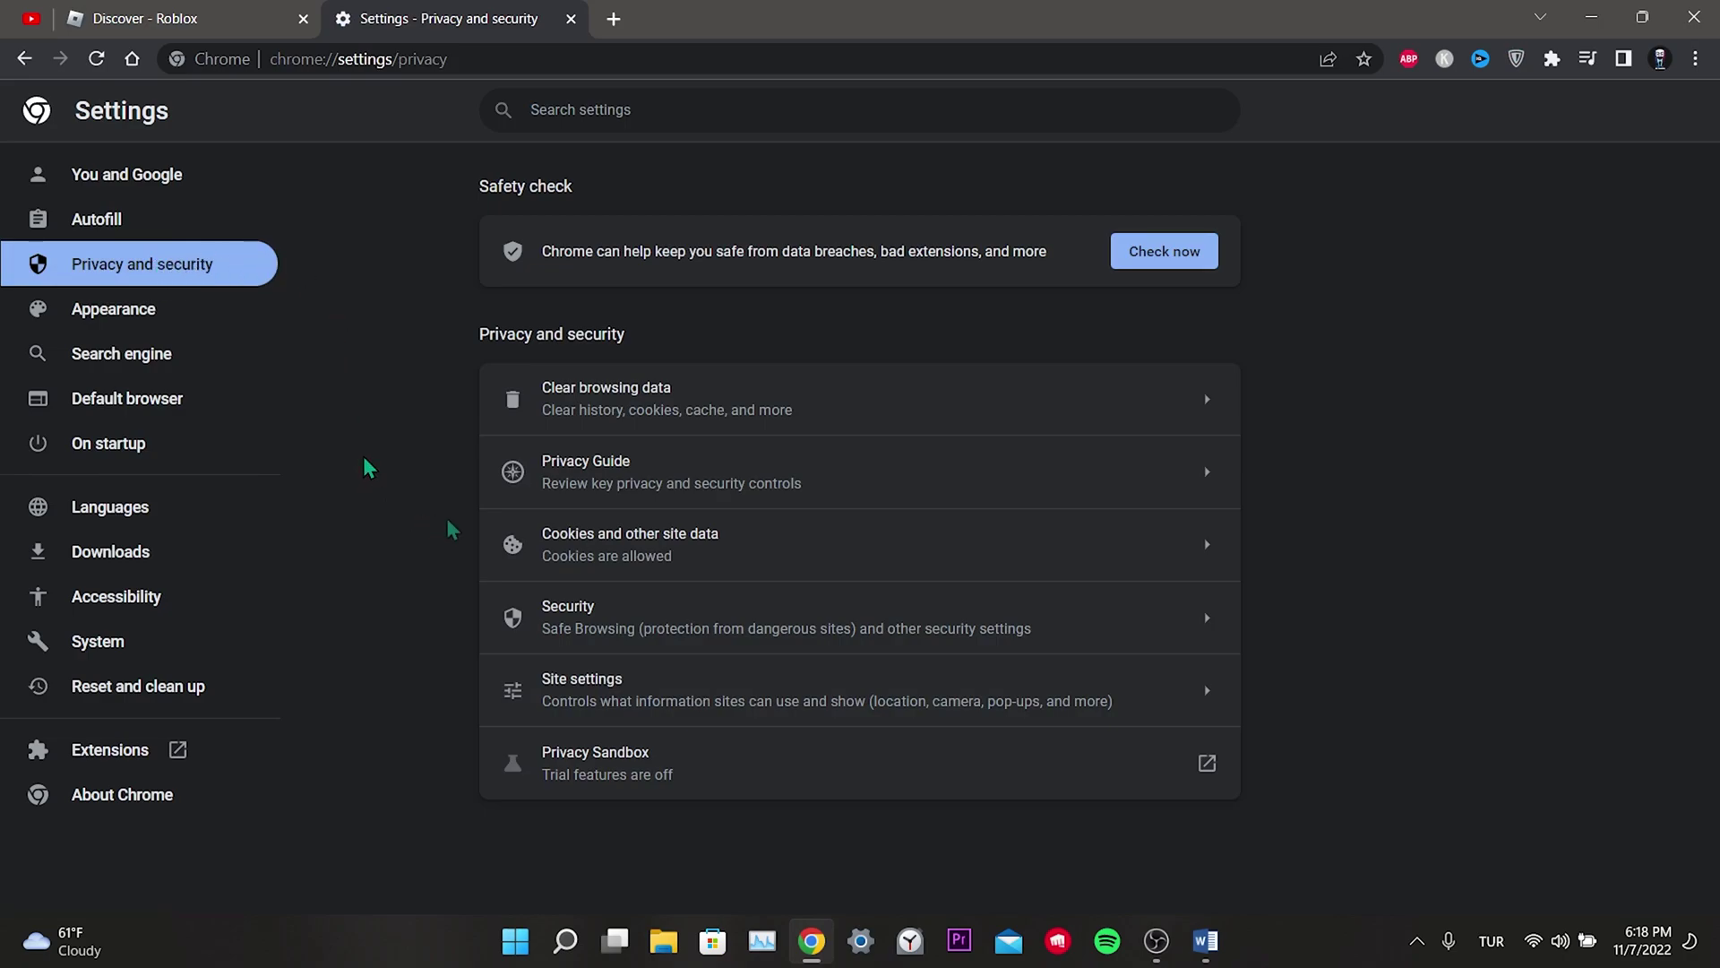
left_click(605, 388)
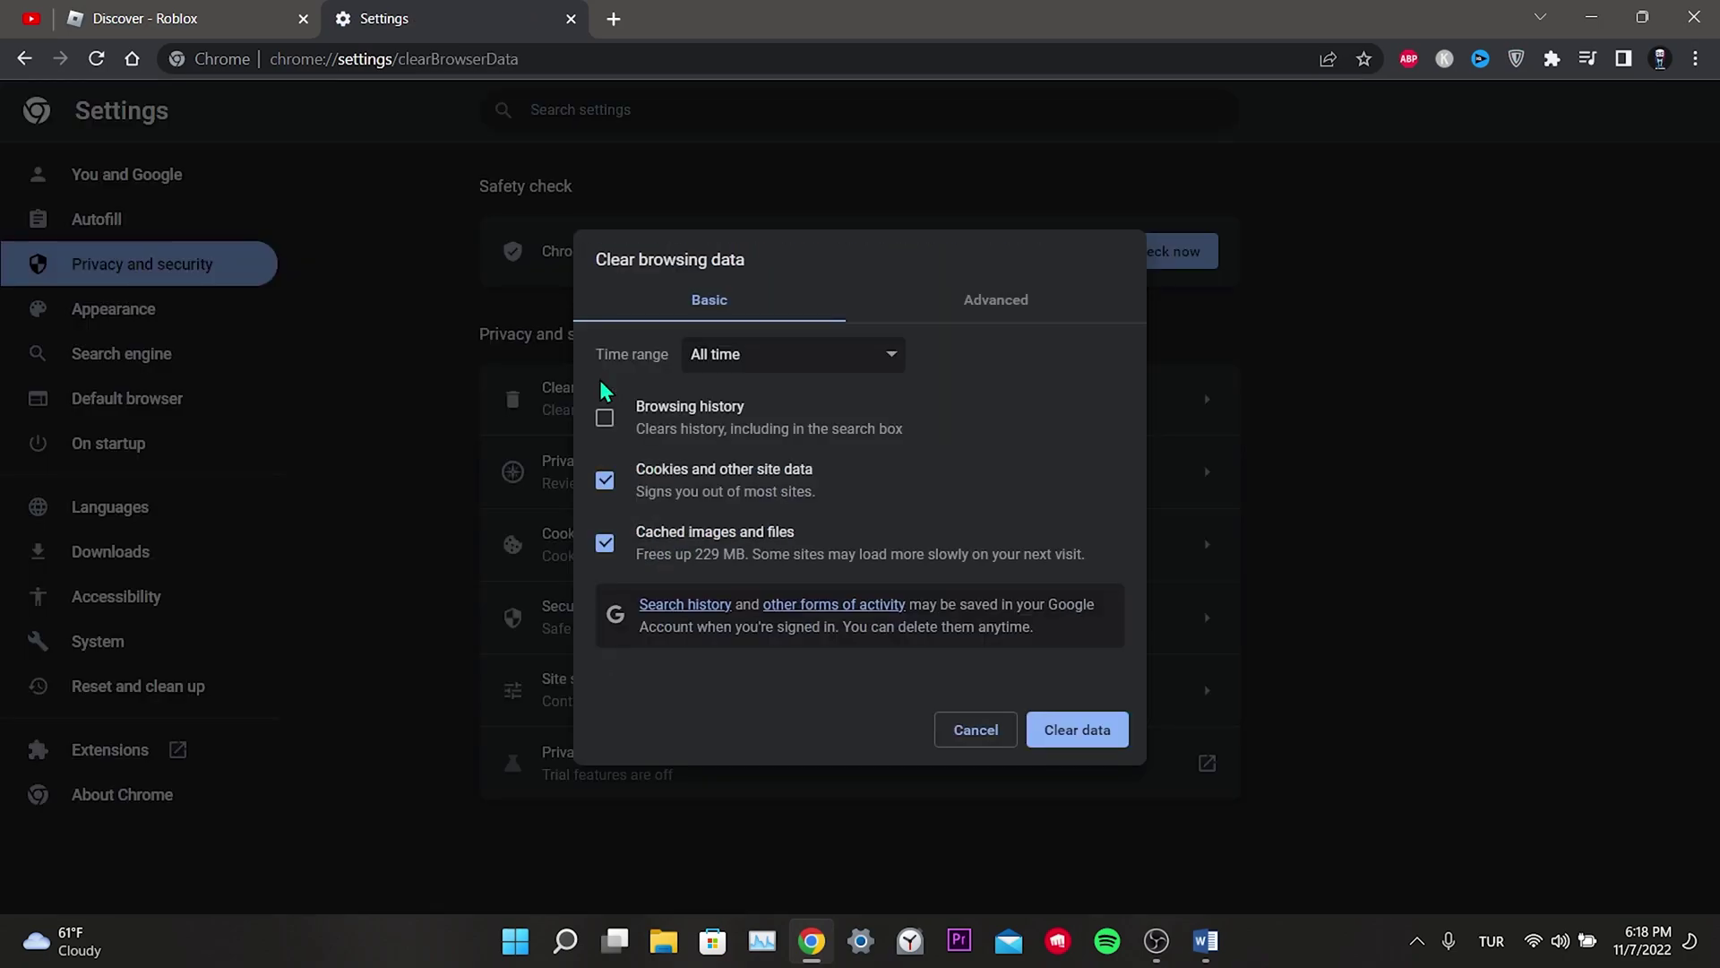
left_click(605, 418)
left_click(775, 369)
left_click(778, 370)
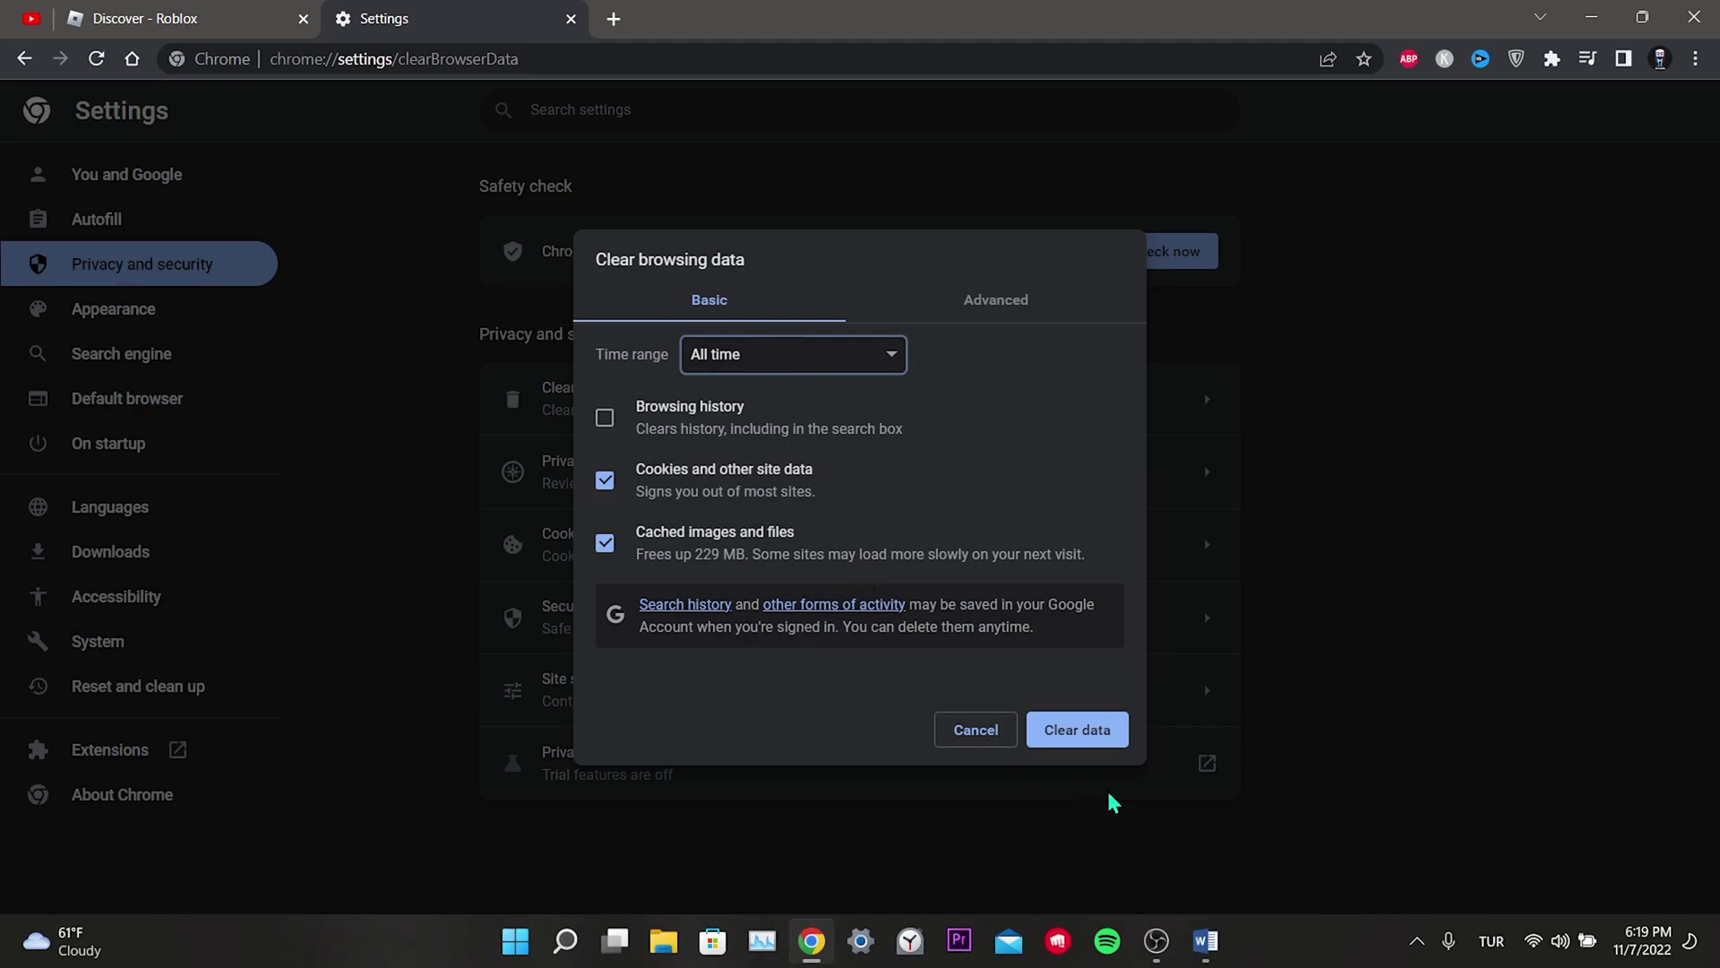
left_click(1076, 742)
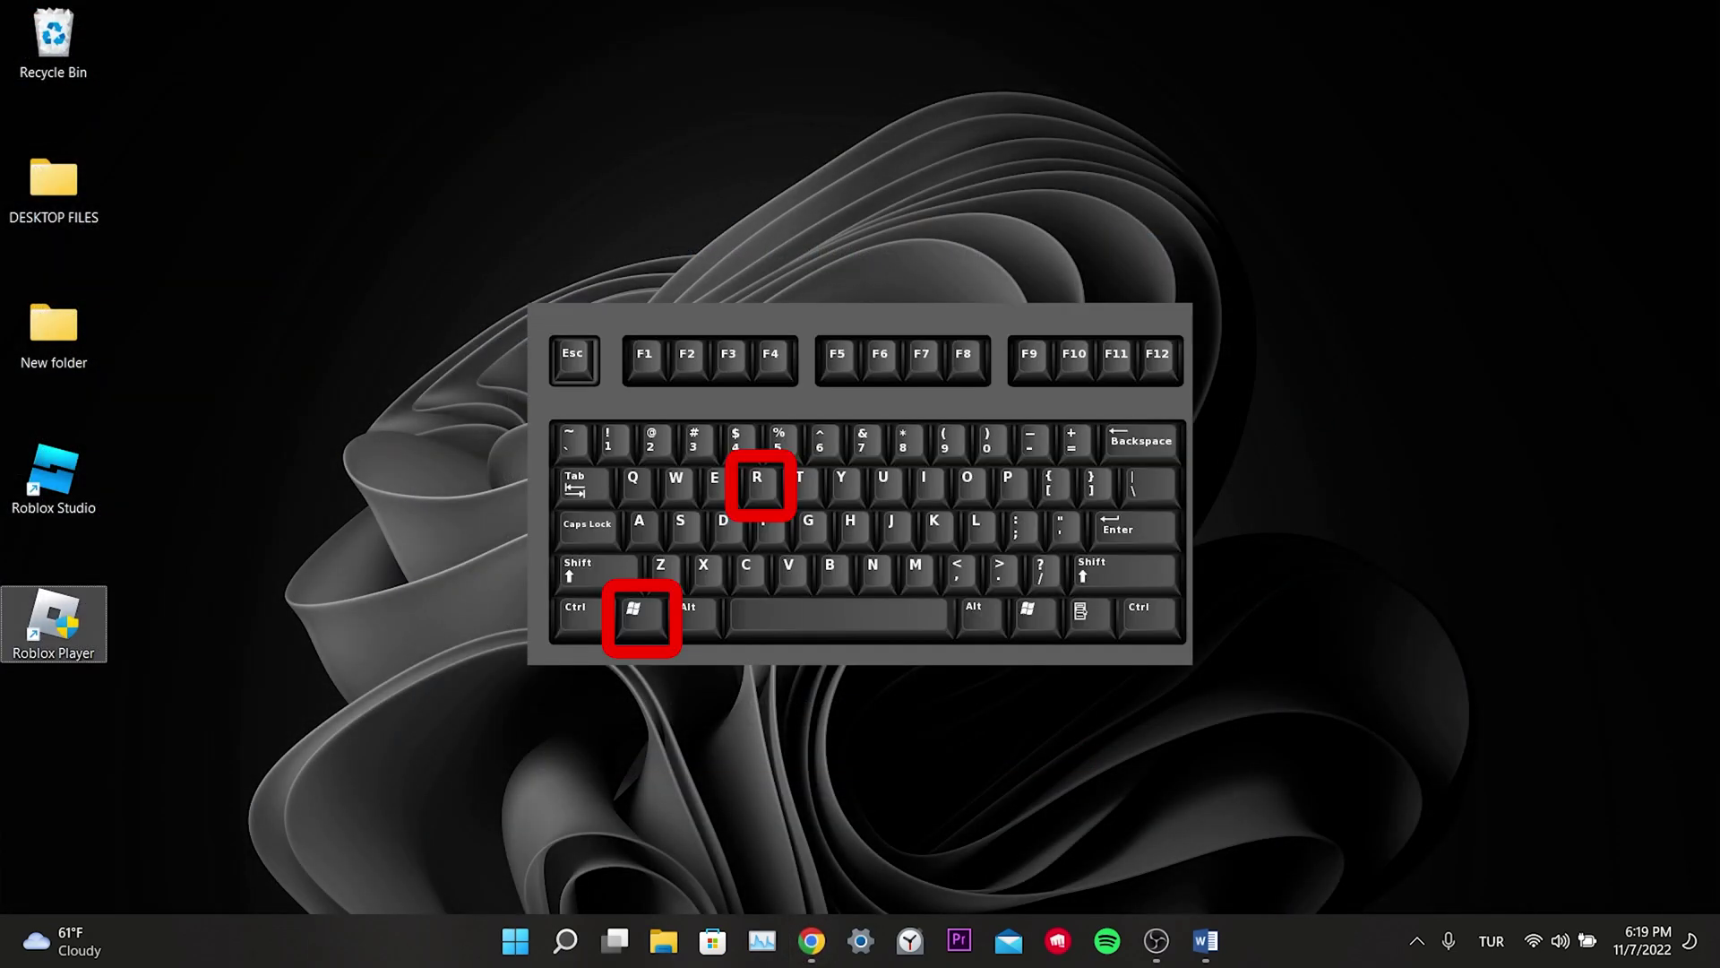
- Open the %localappdata% folder from the Run dialog
key("super+r")
left_click_drag(325, 683, 485, 596)
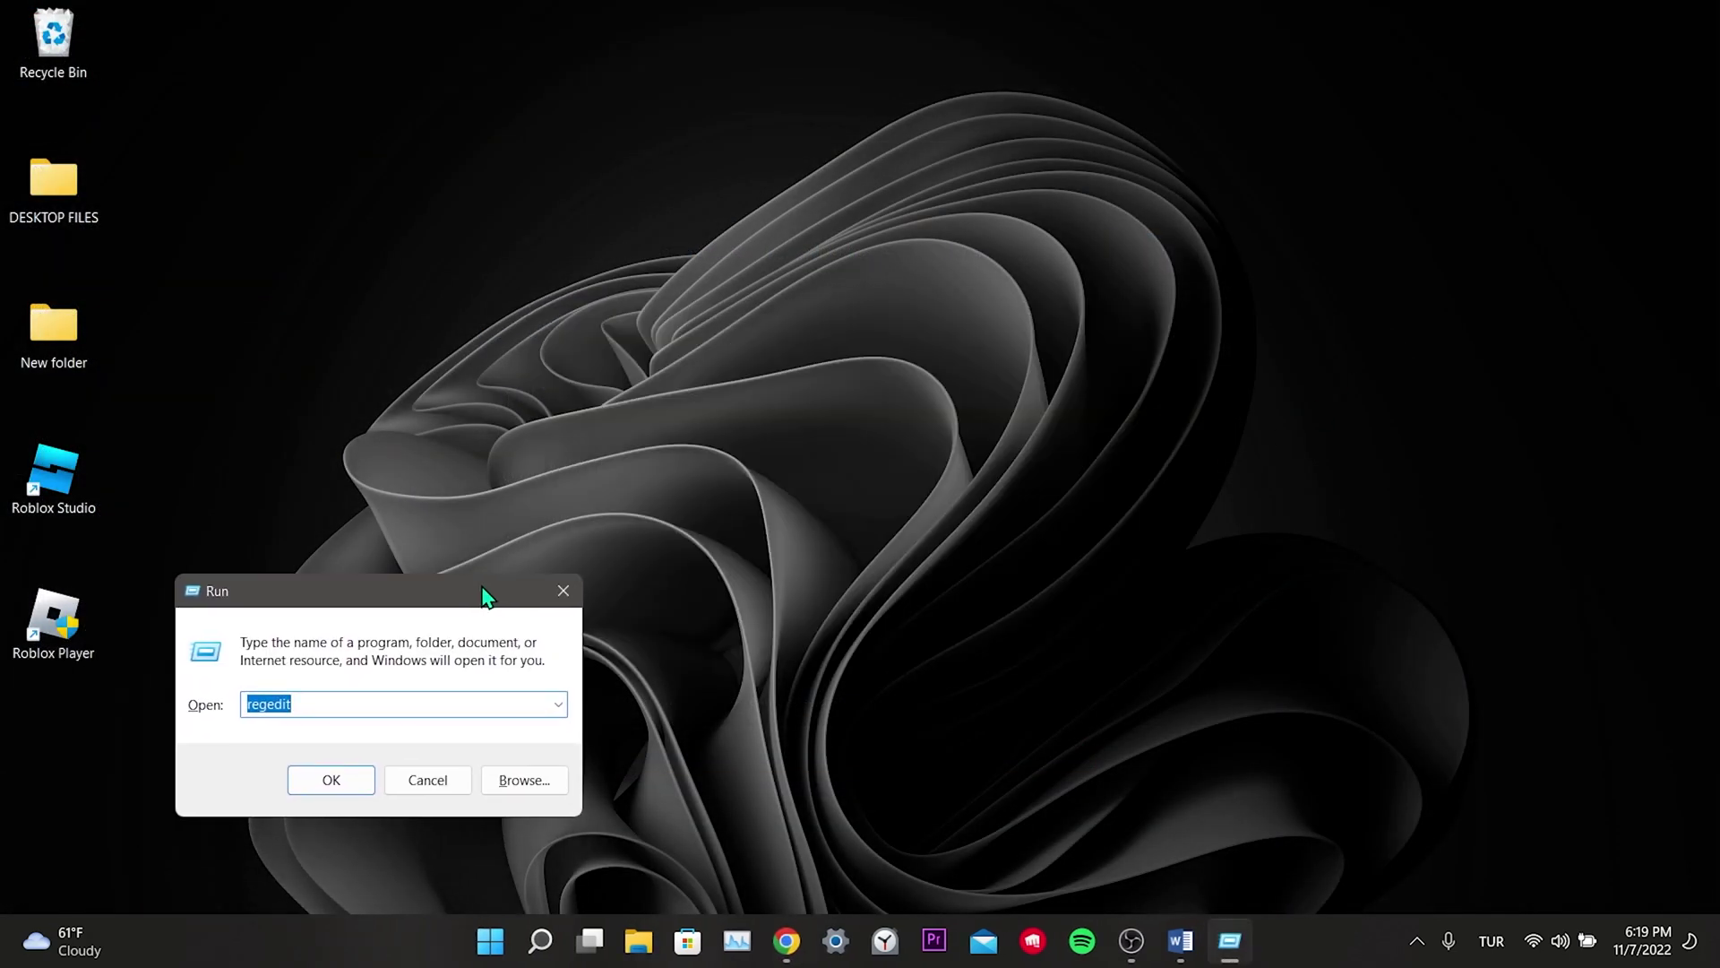
key("BackSpace")
type("%local")
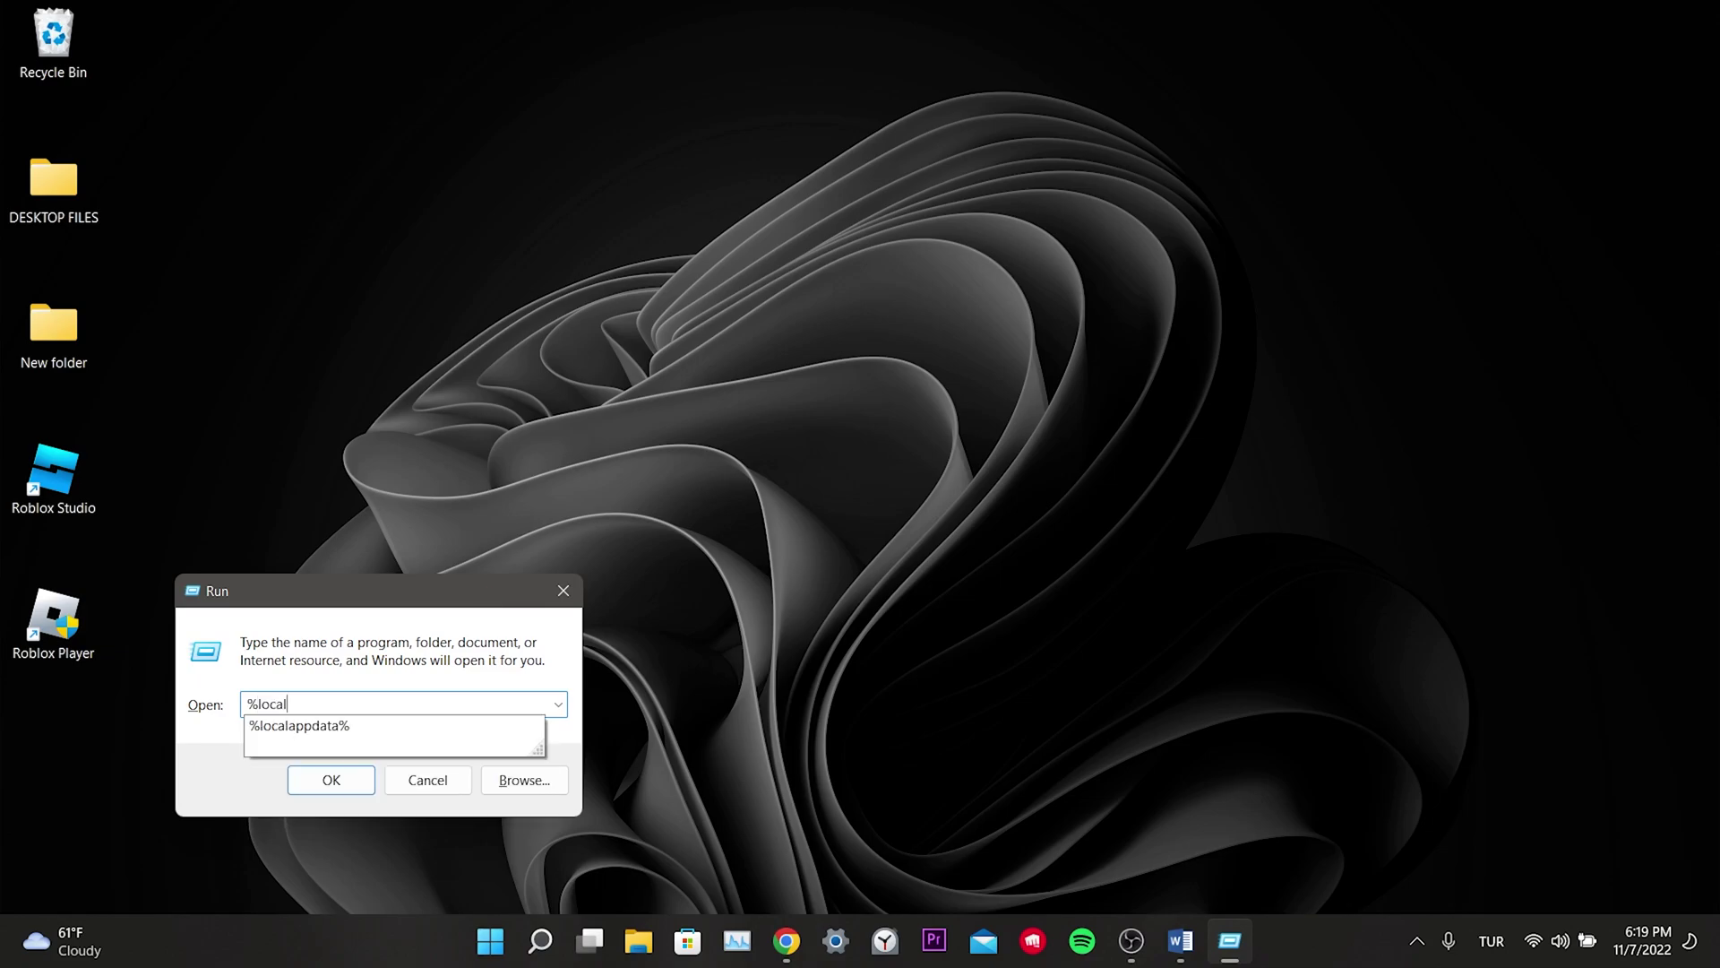
type("appdata%")
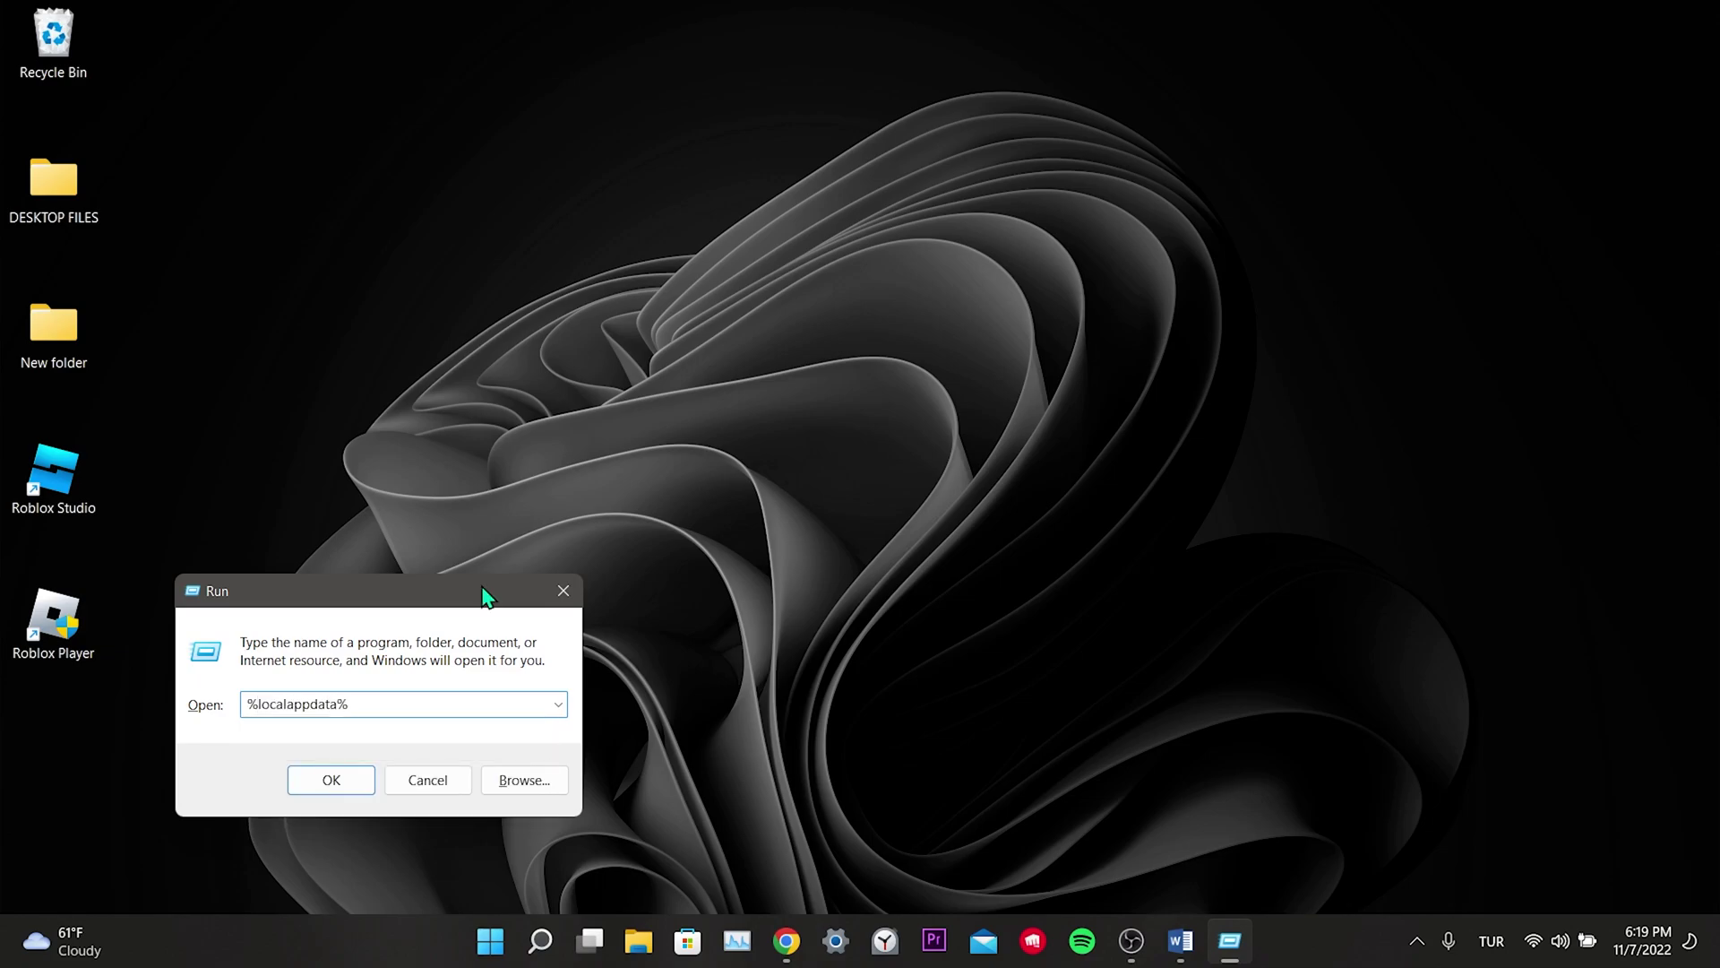
left_click(330, 781)
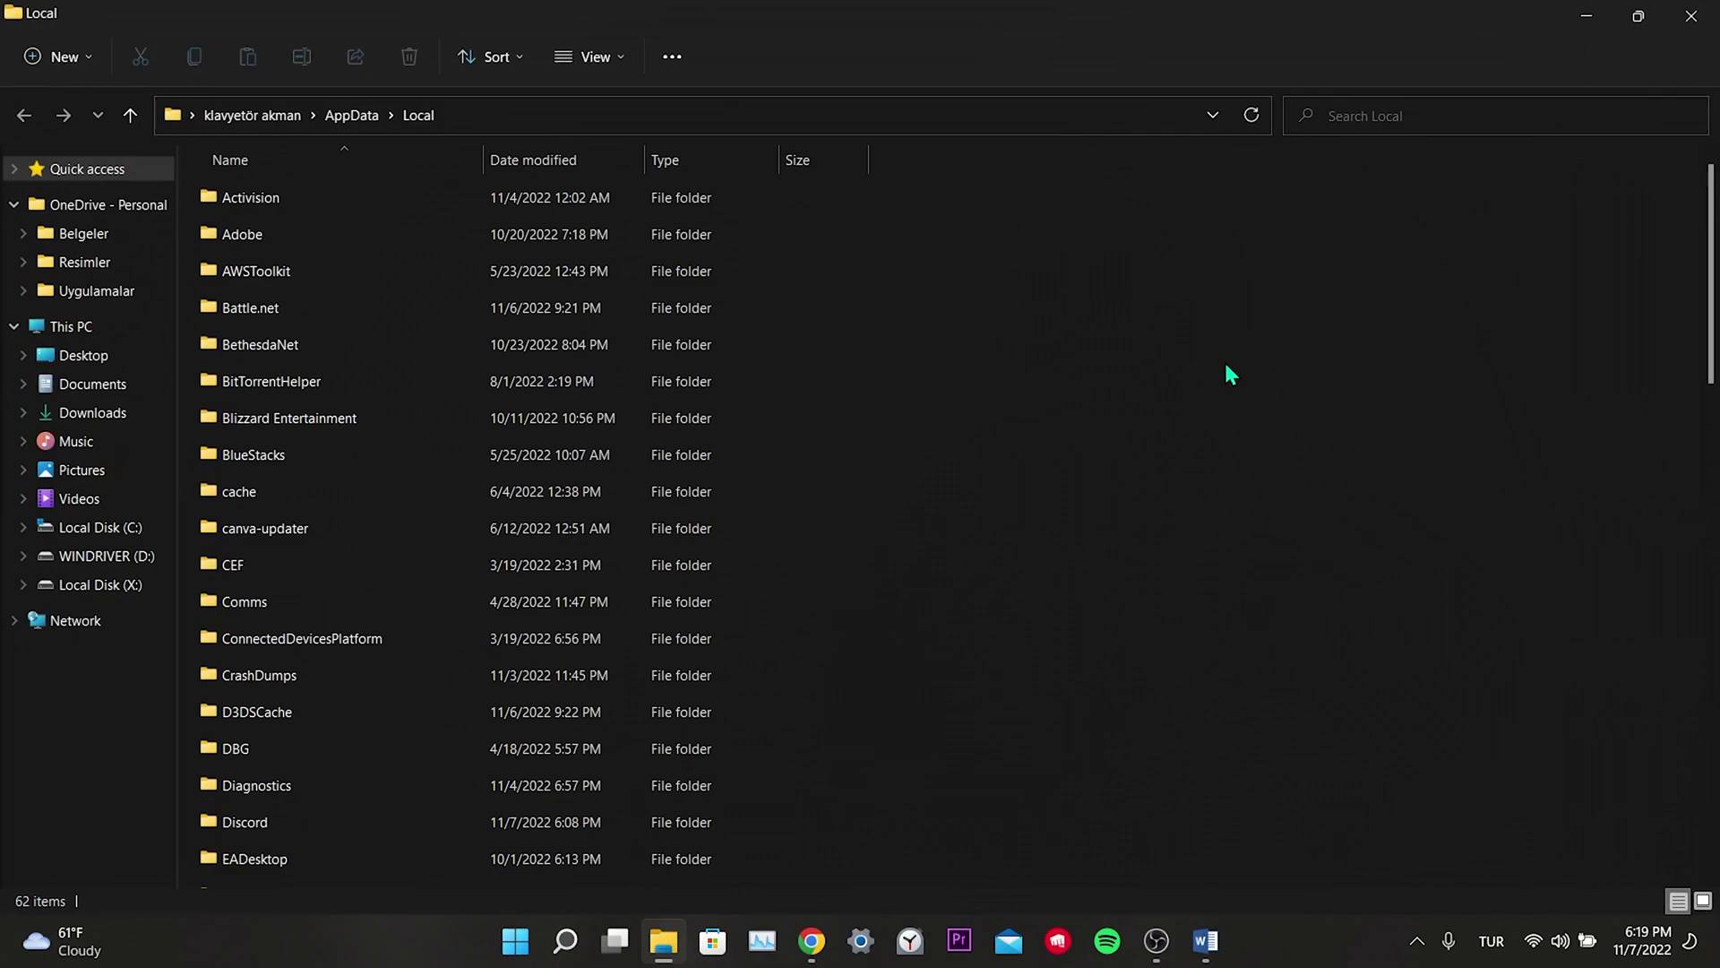
- Delete the Roblox folder from AppData\Local
key("r")
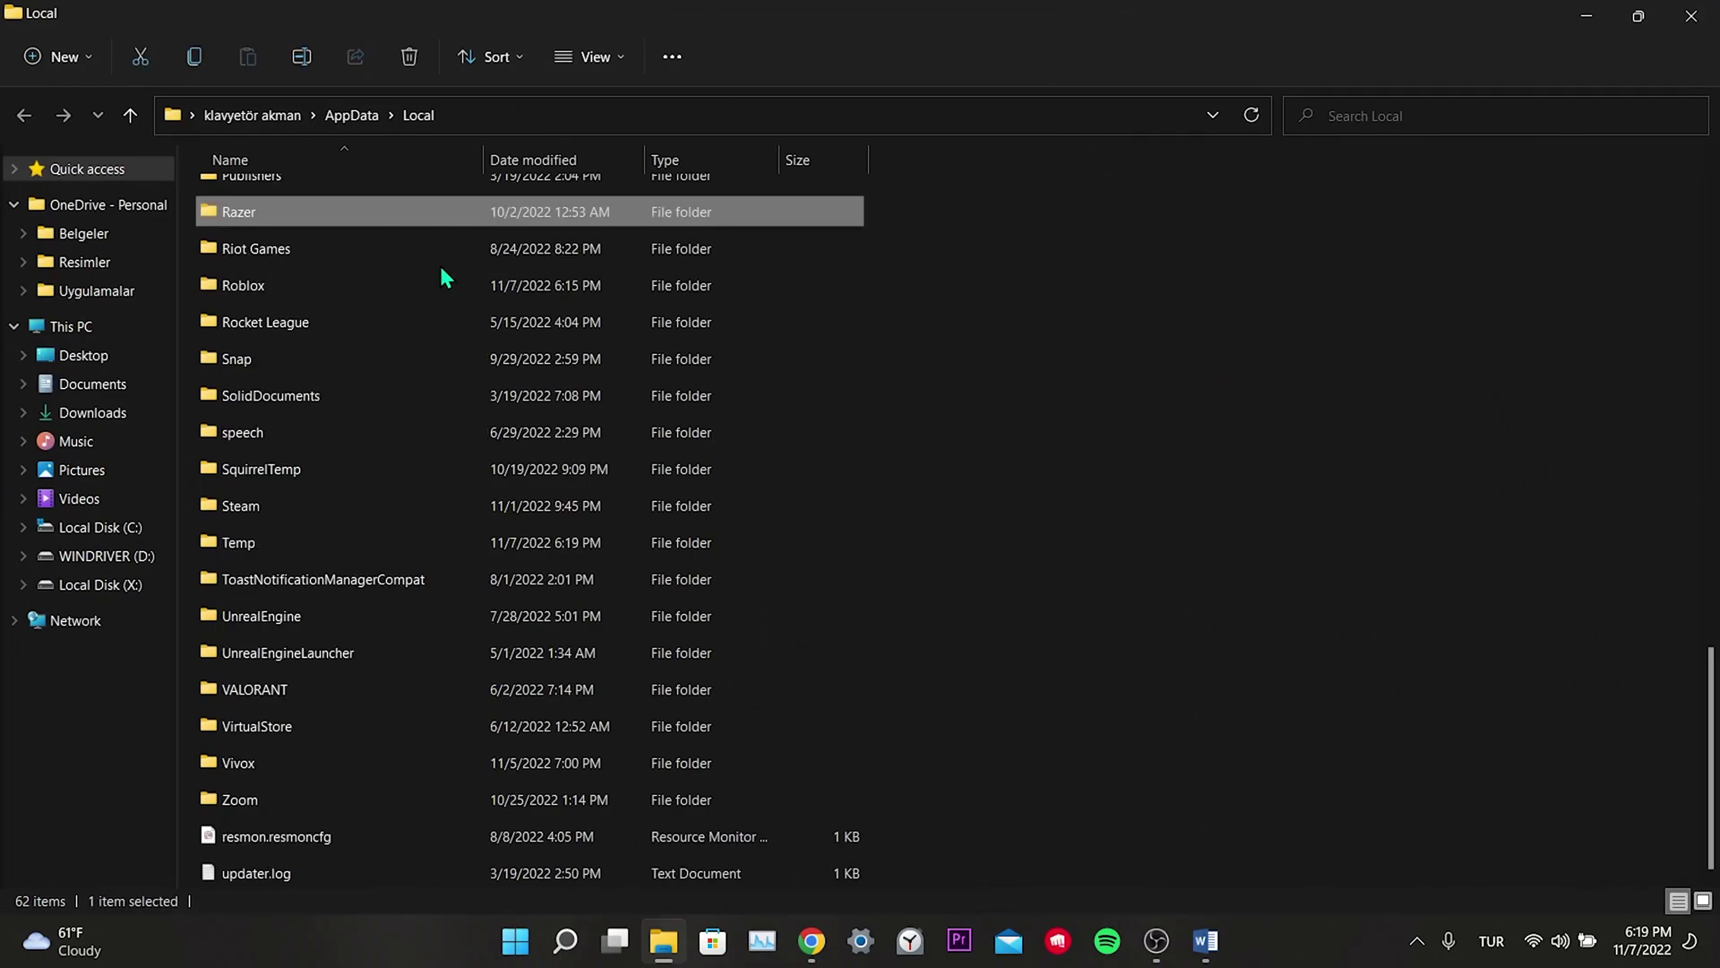
right_click(262, 285)
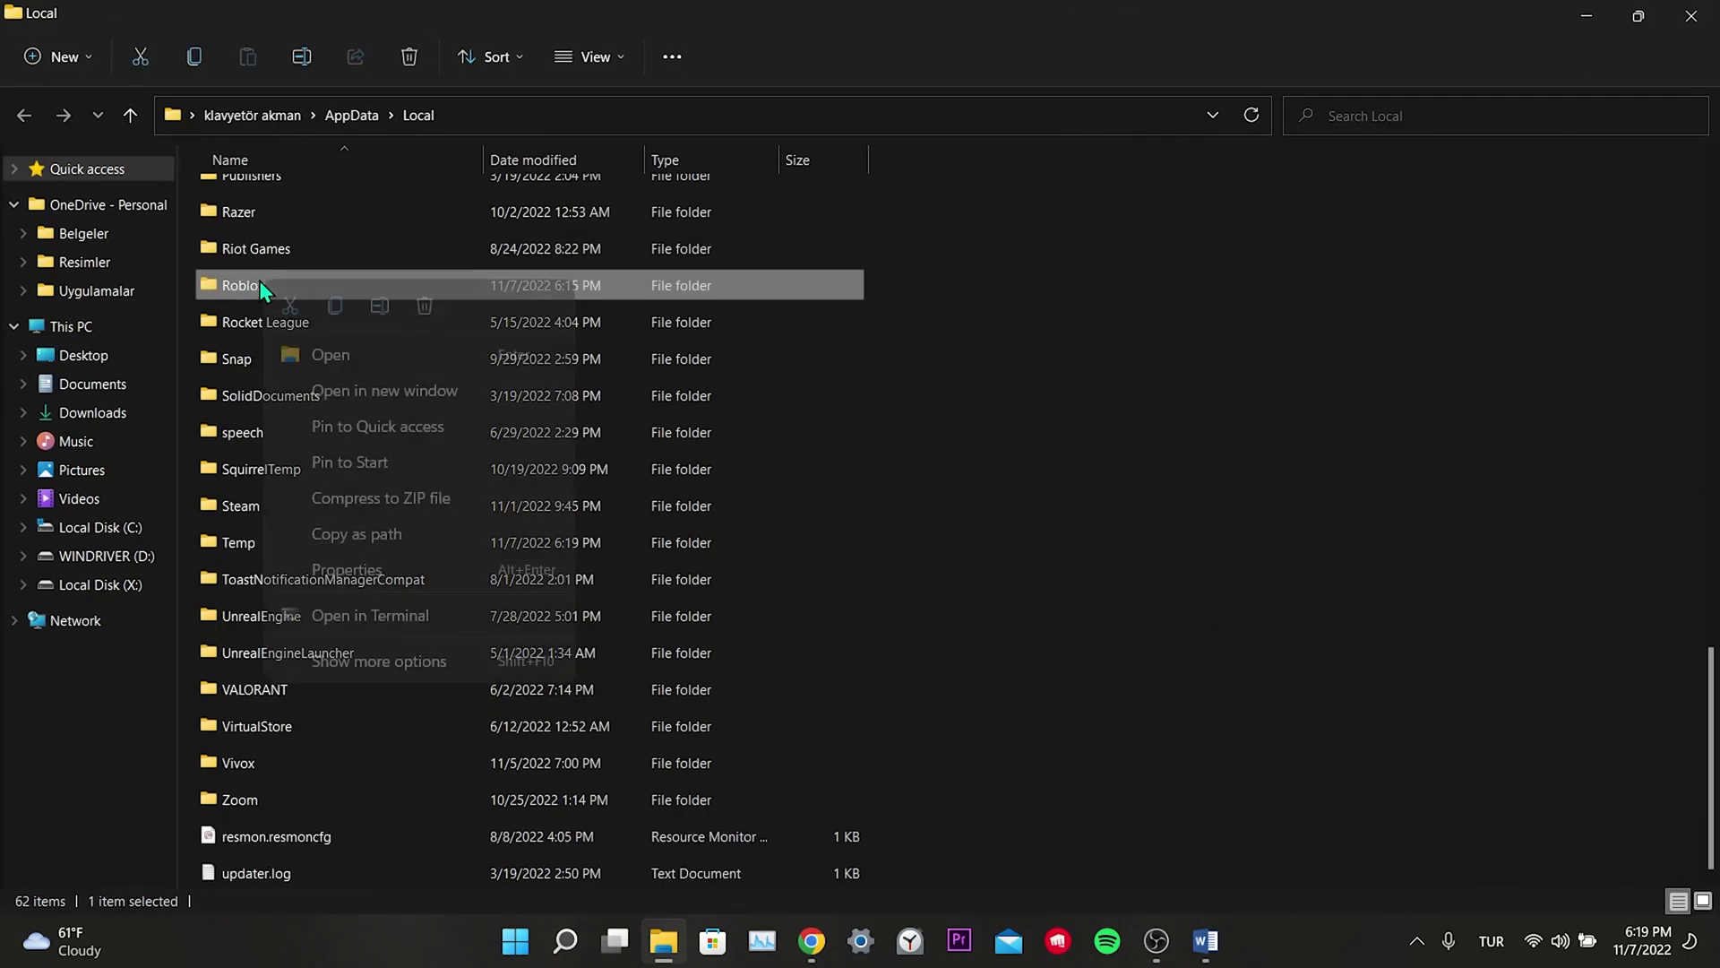
left_click(425, 305)
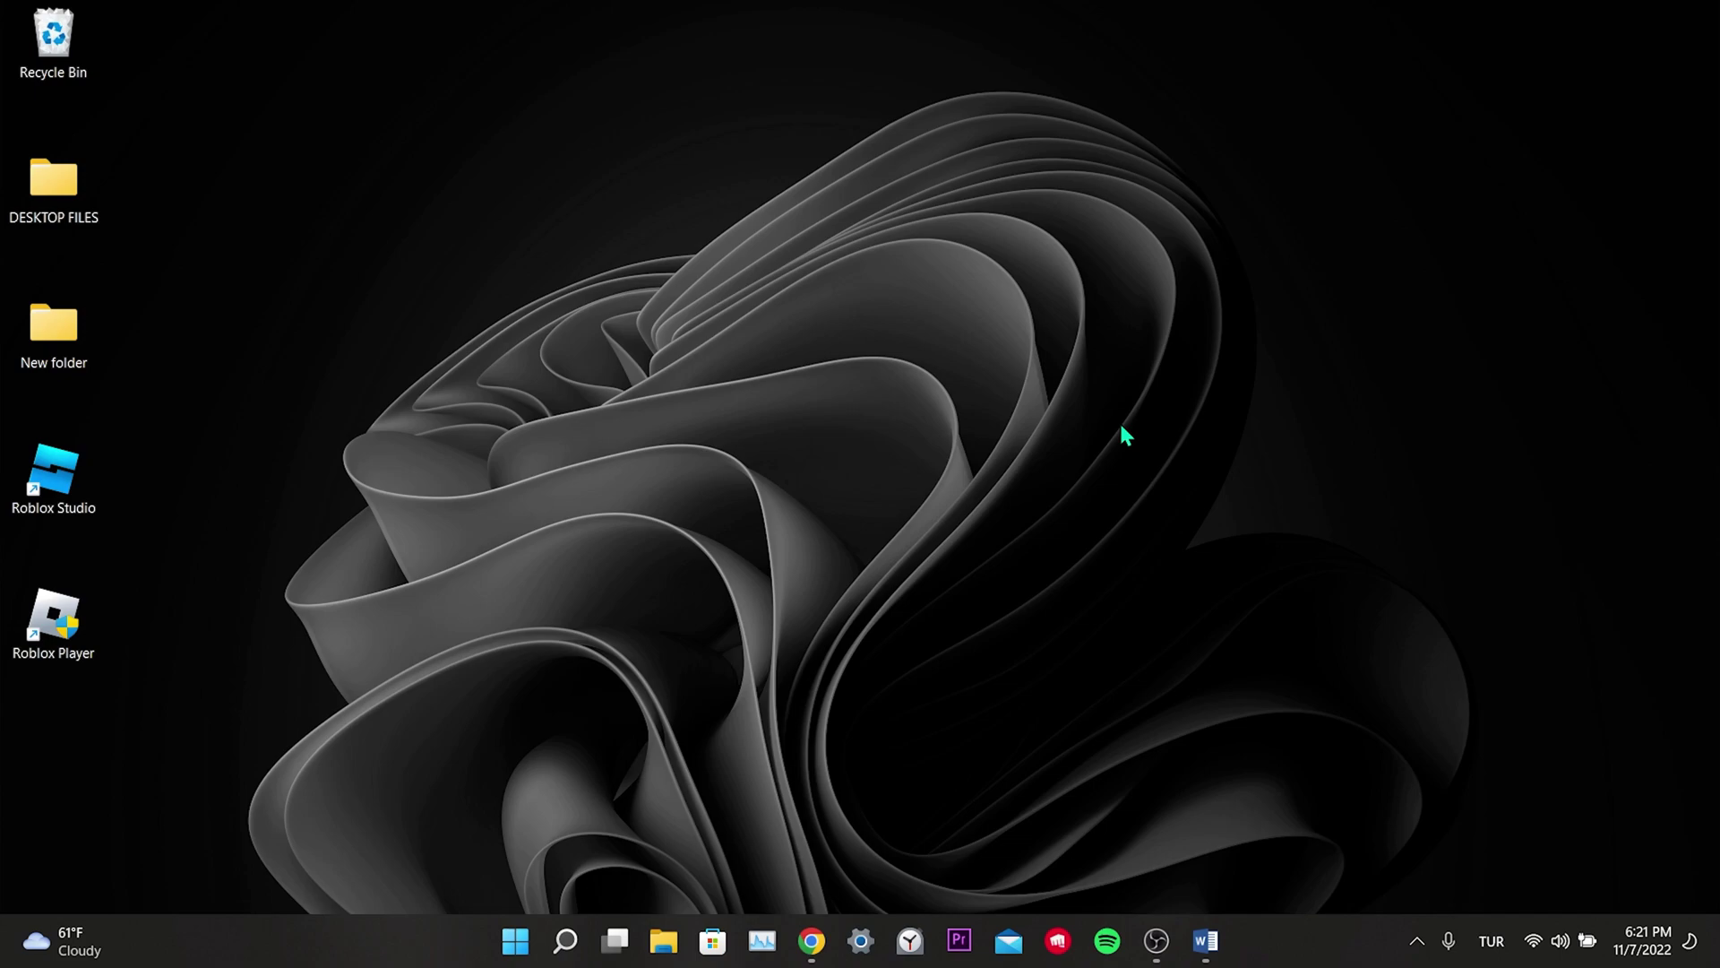
- Reach the Wi-Fi connection's properties through Control Panel's Network and Sharing Center
left_click(565, 940)
type("control panel")
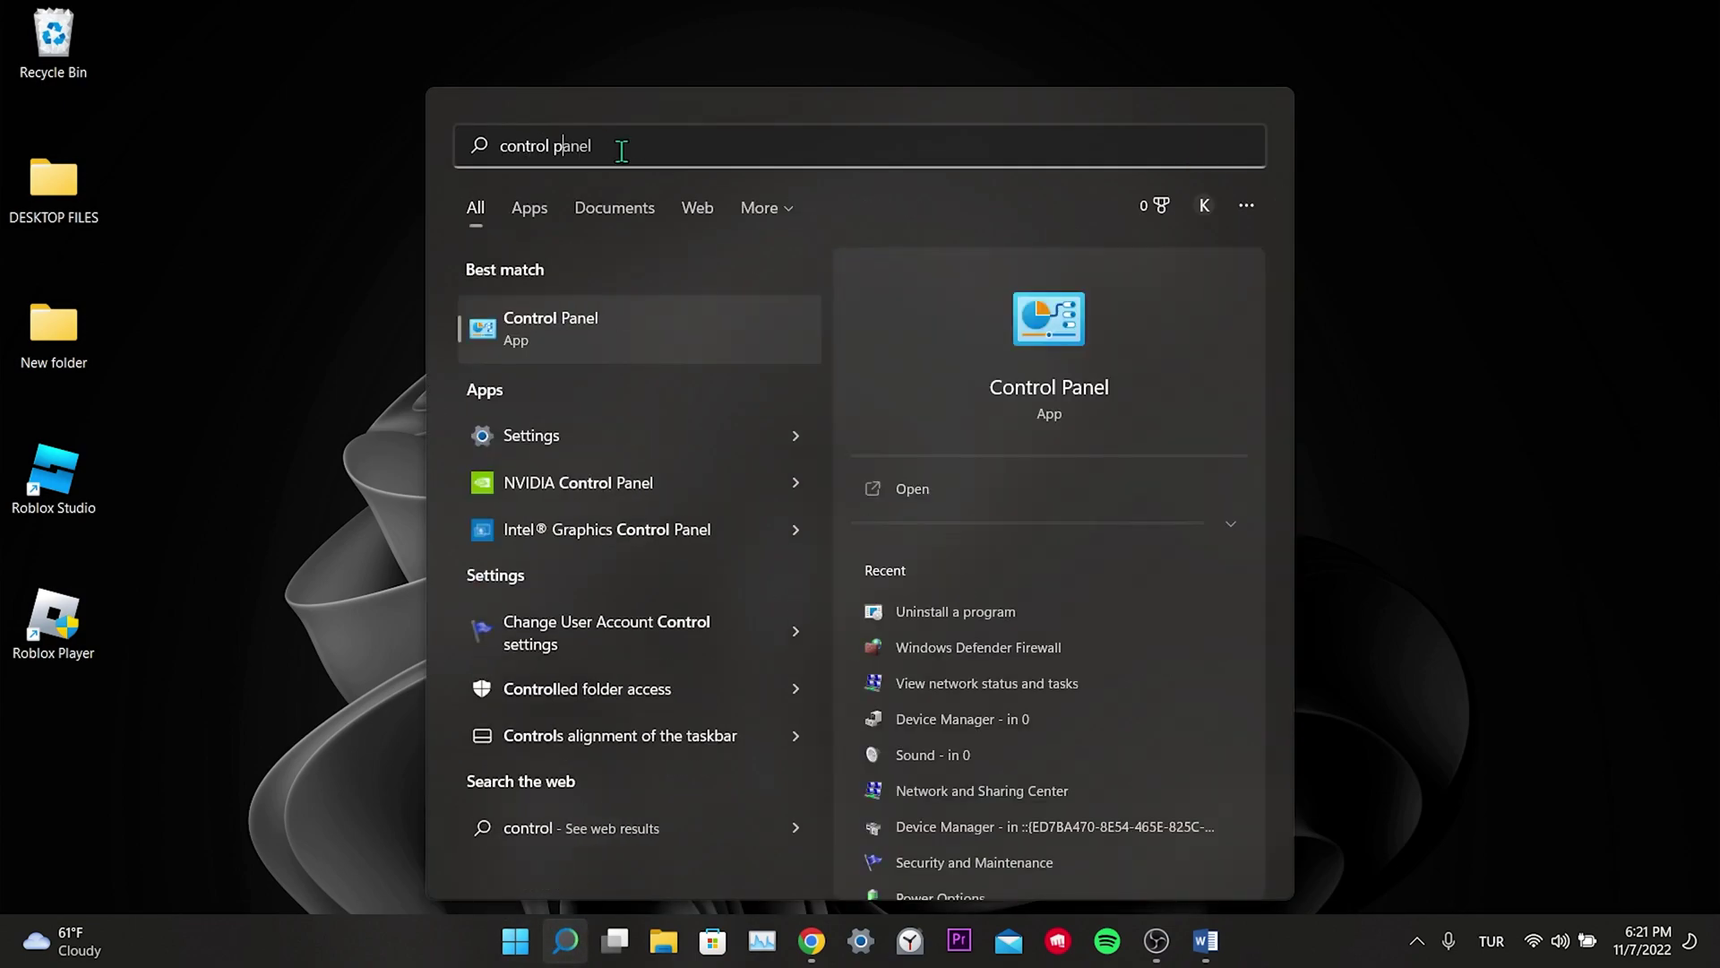
left_click(631, 305)
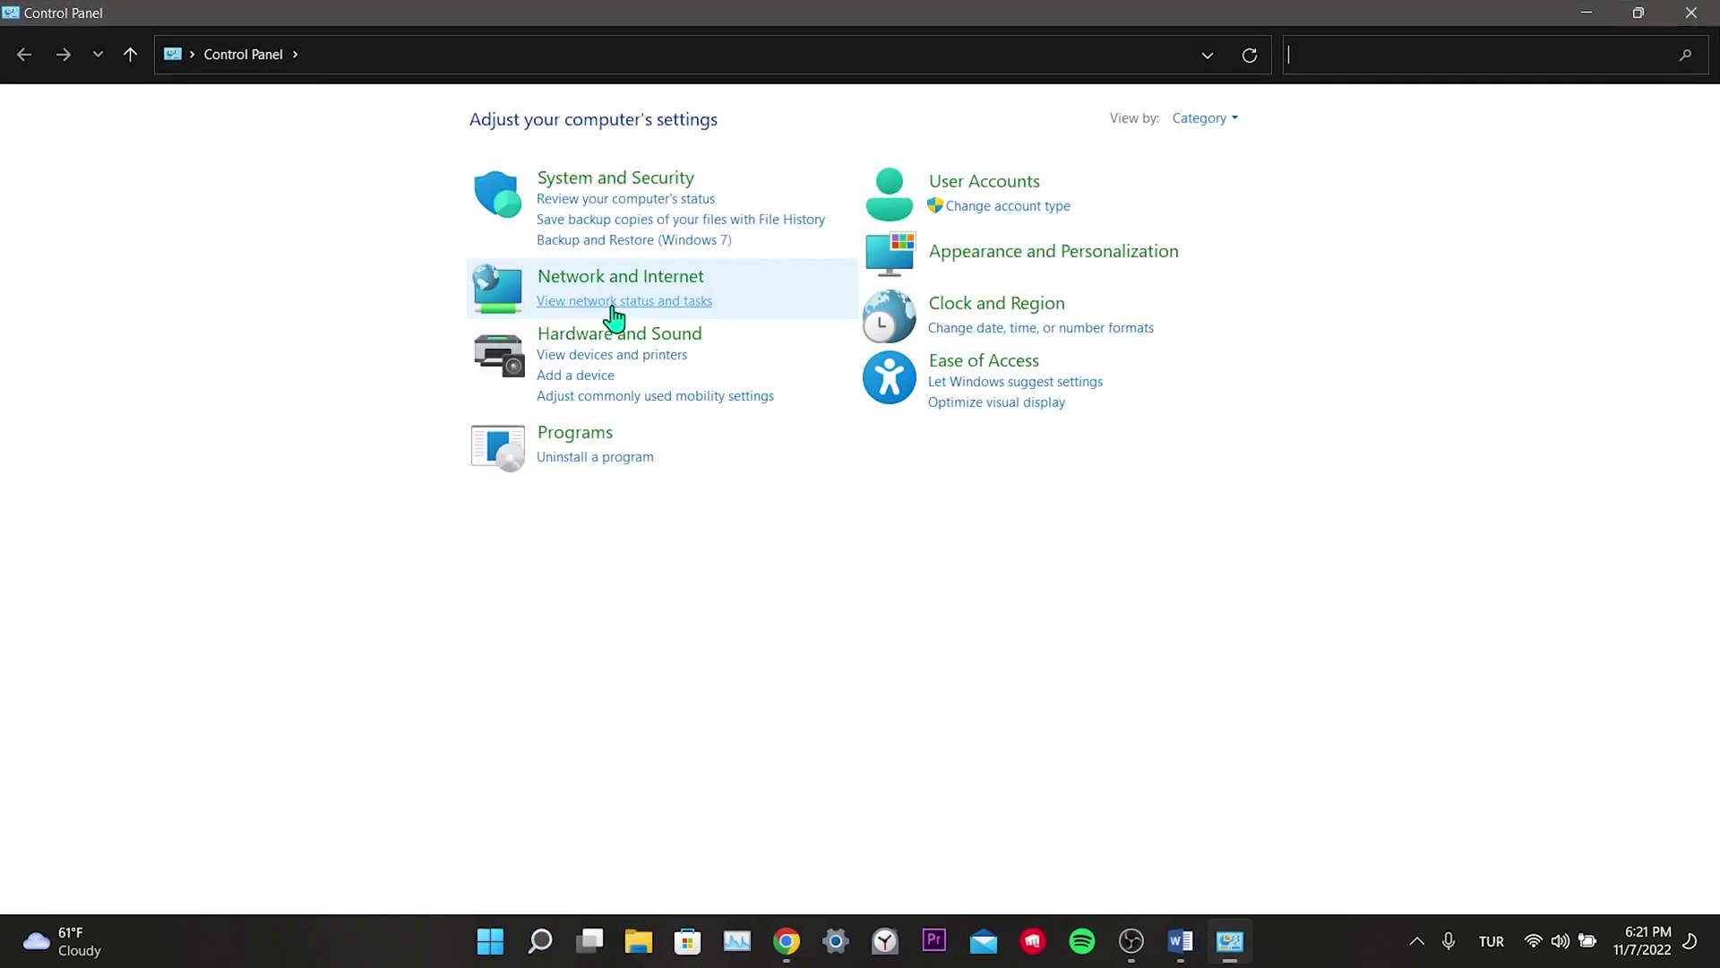
left_click(611, 278)
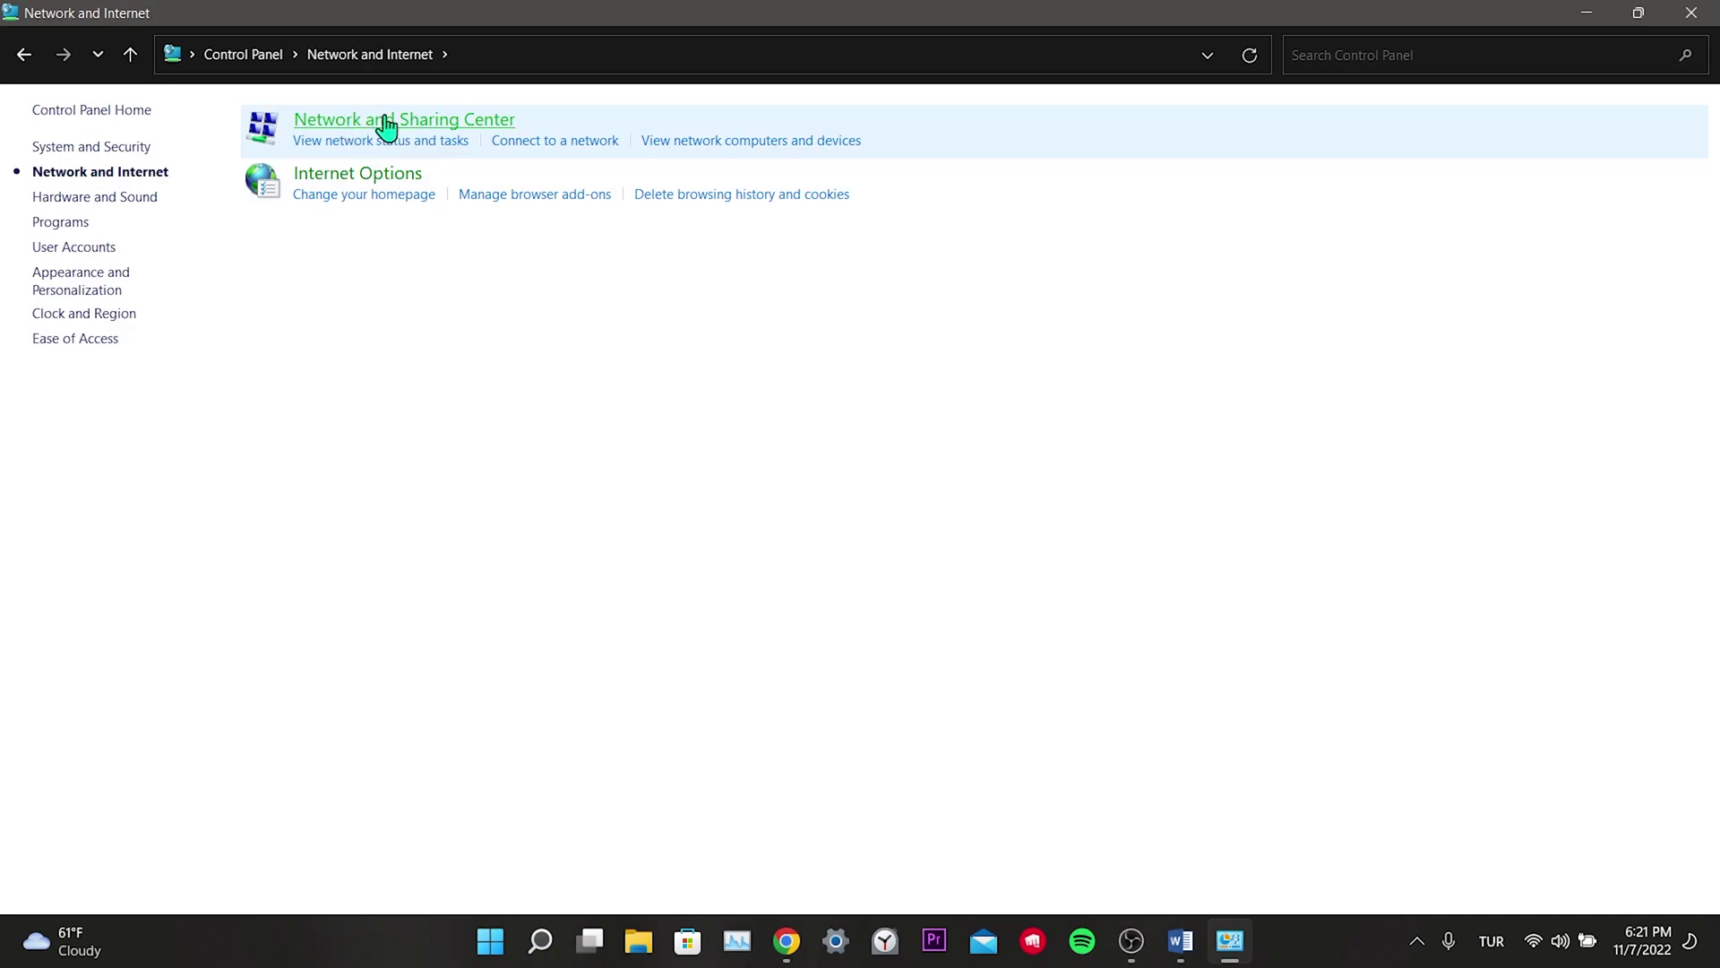
left_click(387, 123)
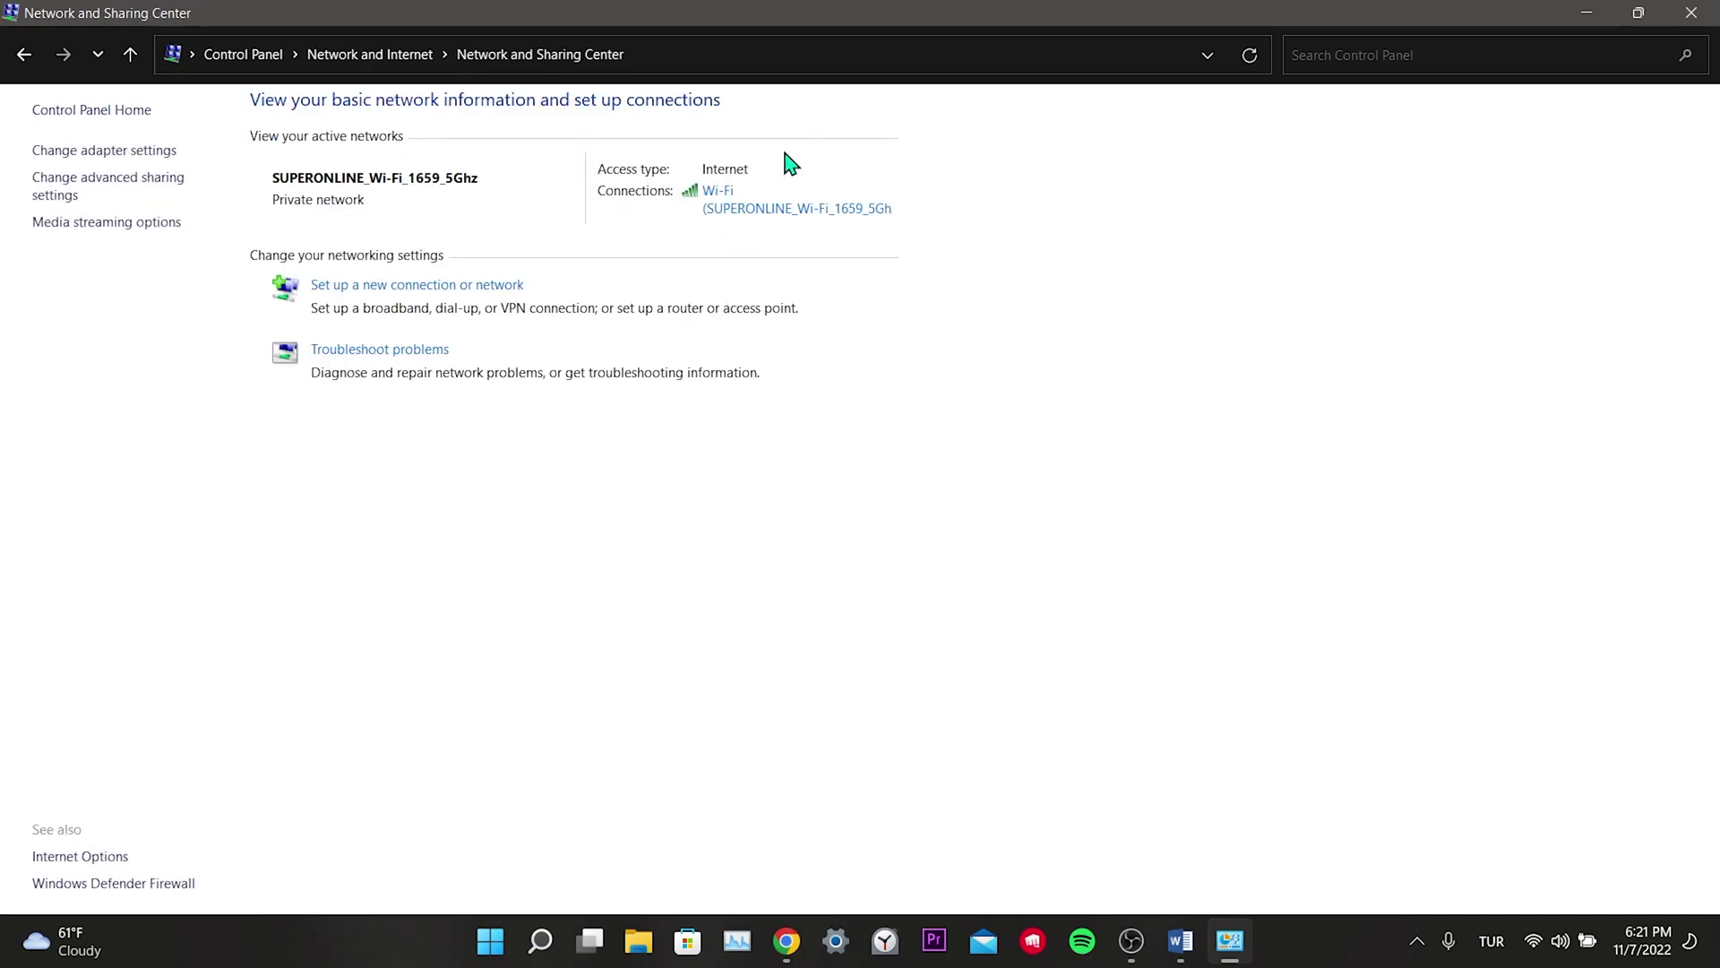
left_click(742, 212)
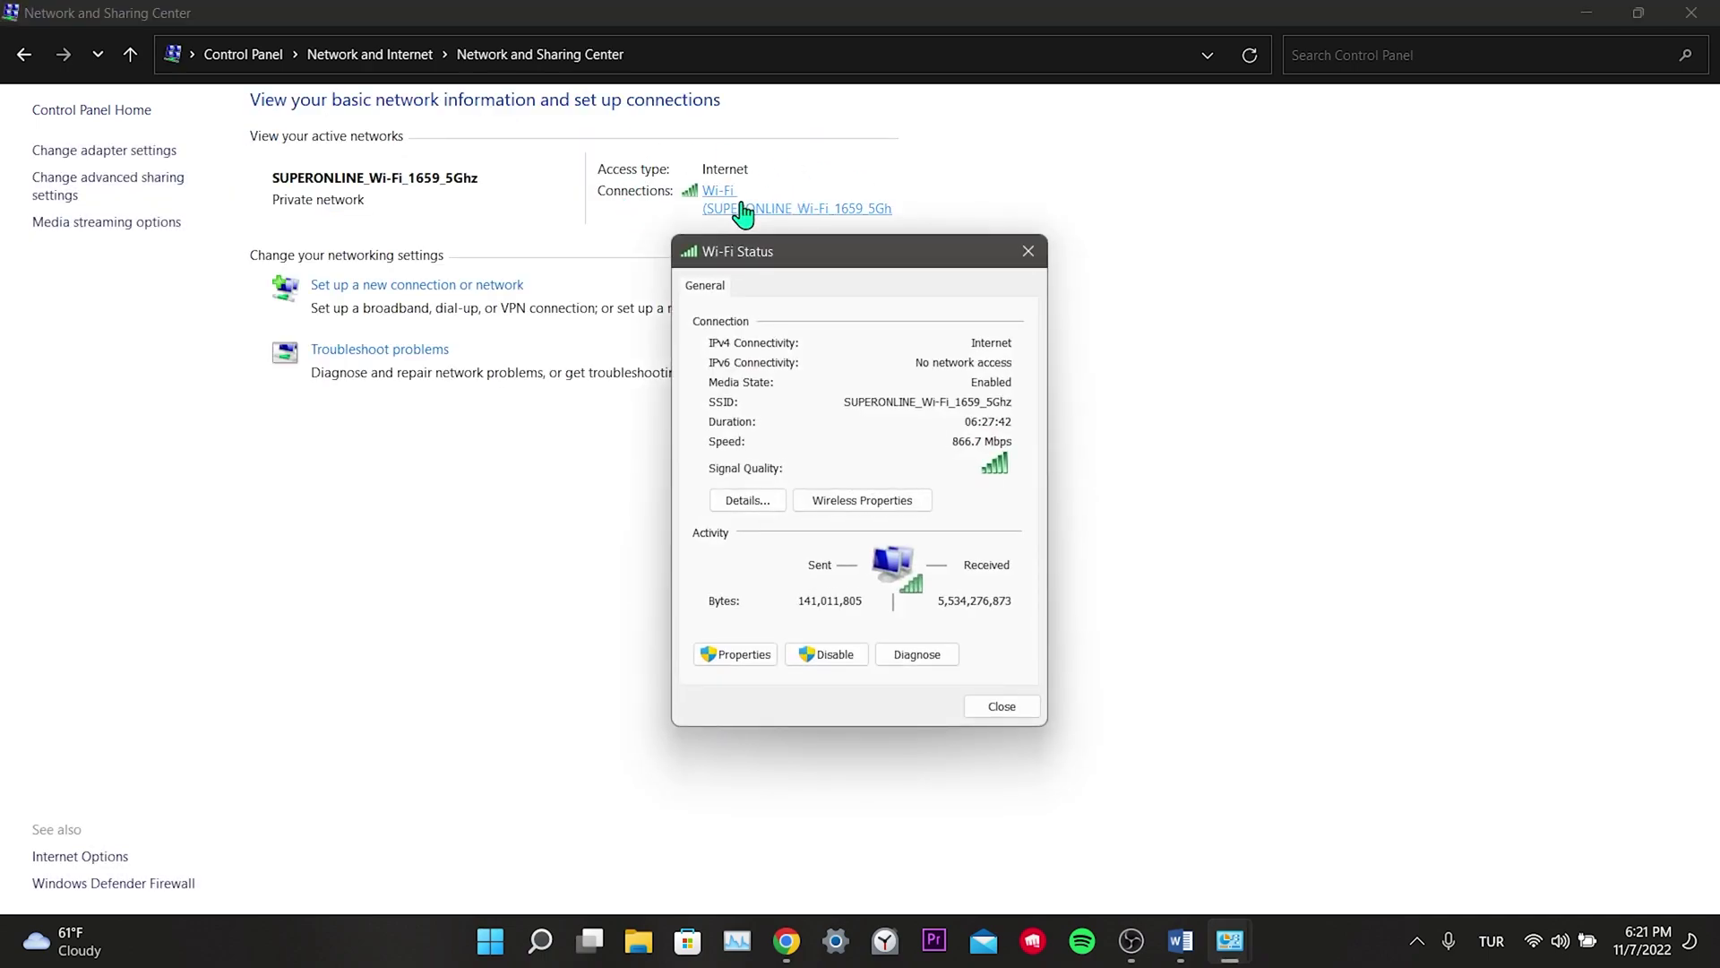
left_click(736, 655)
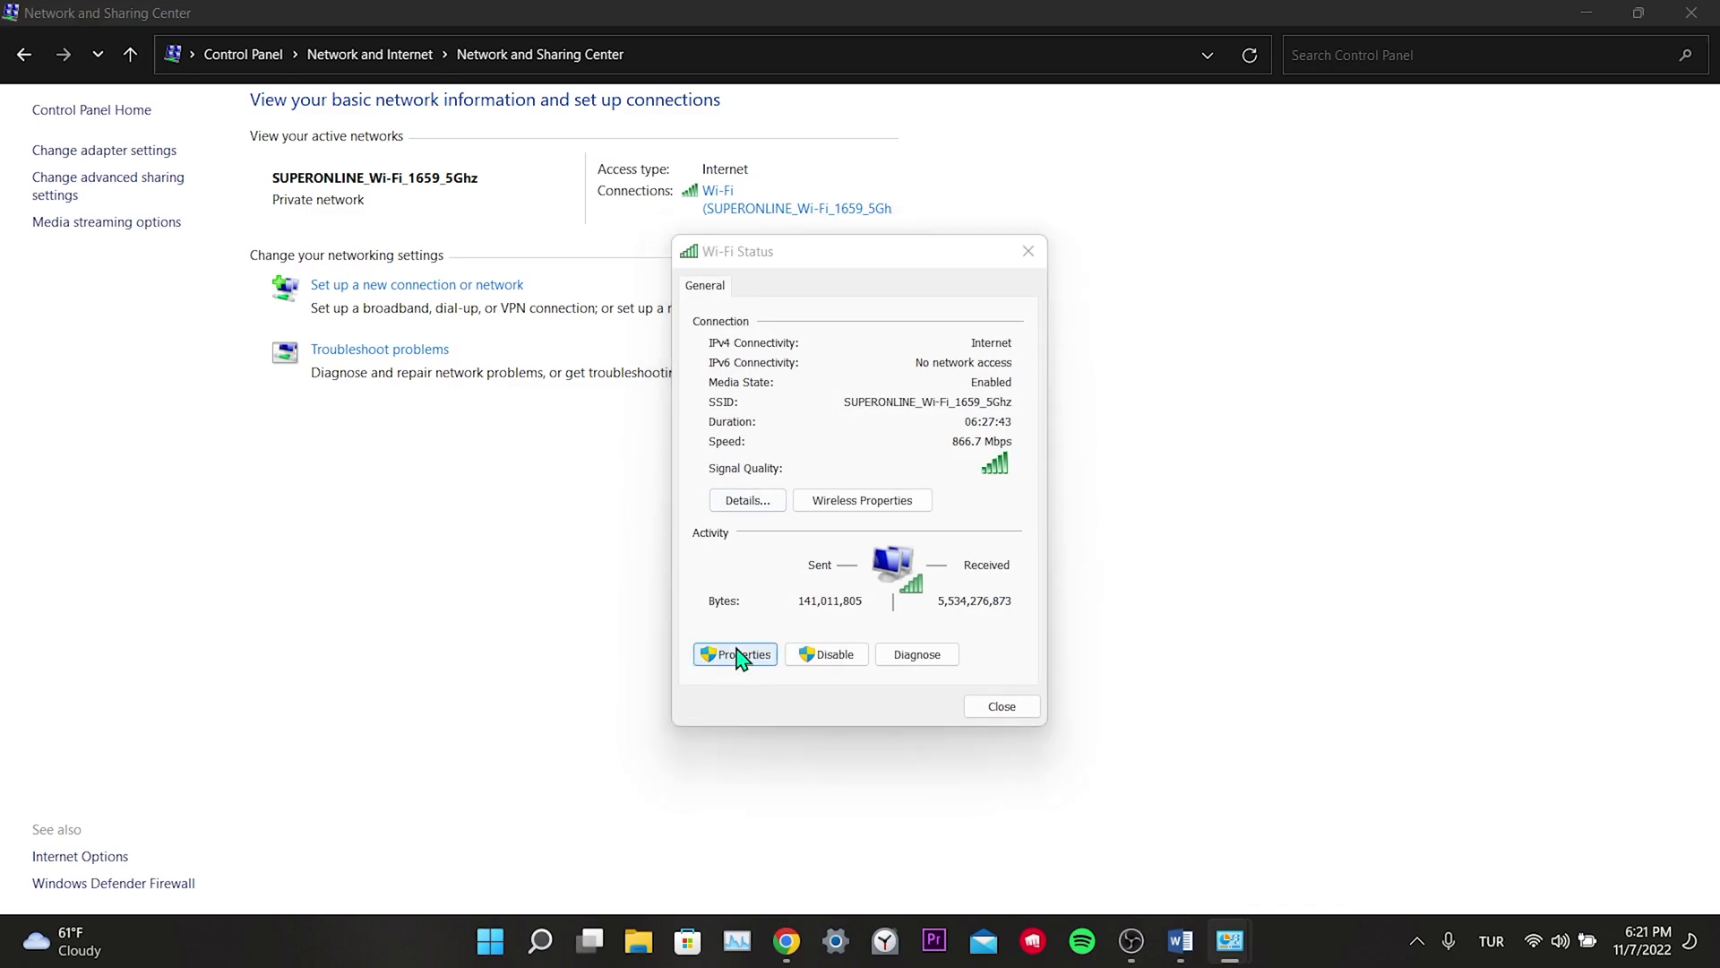
- Set IPv4 DNS servers to 8.8.8.8 preferred and 8.8.4.4 alternate, and confirm
left_click(829, 532)
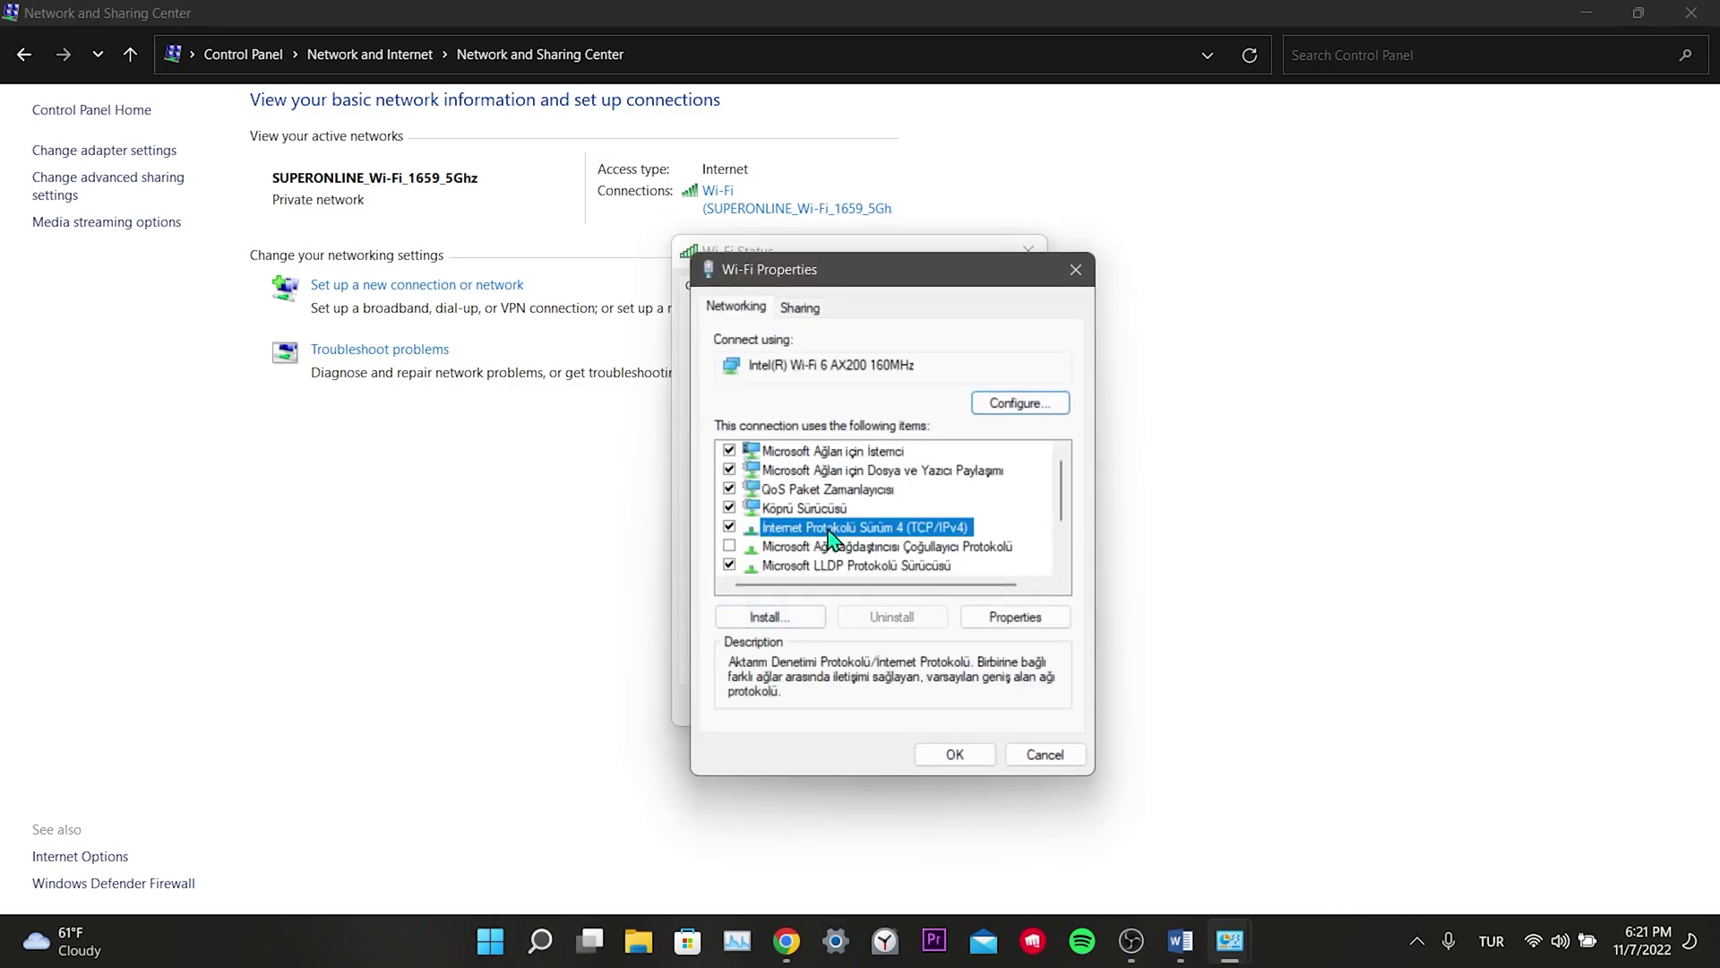
double_click(829, 531)
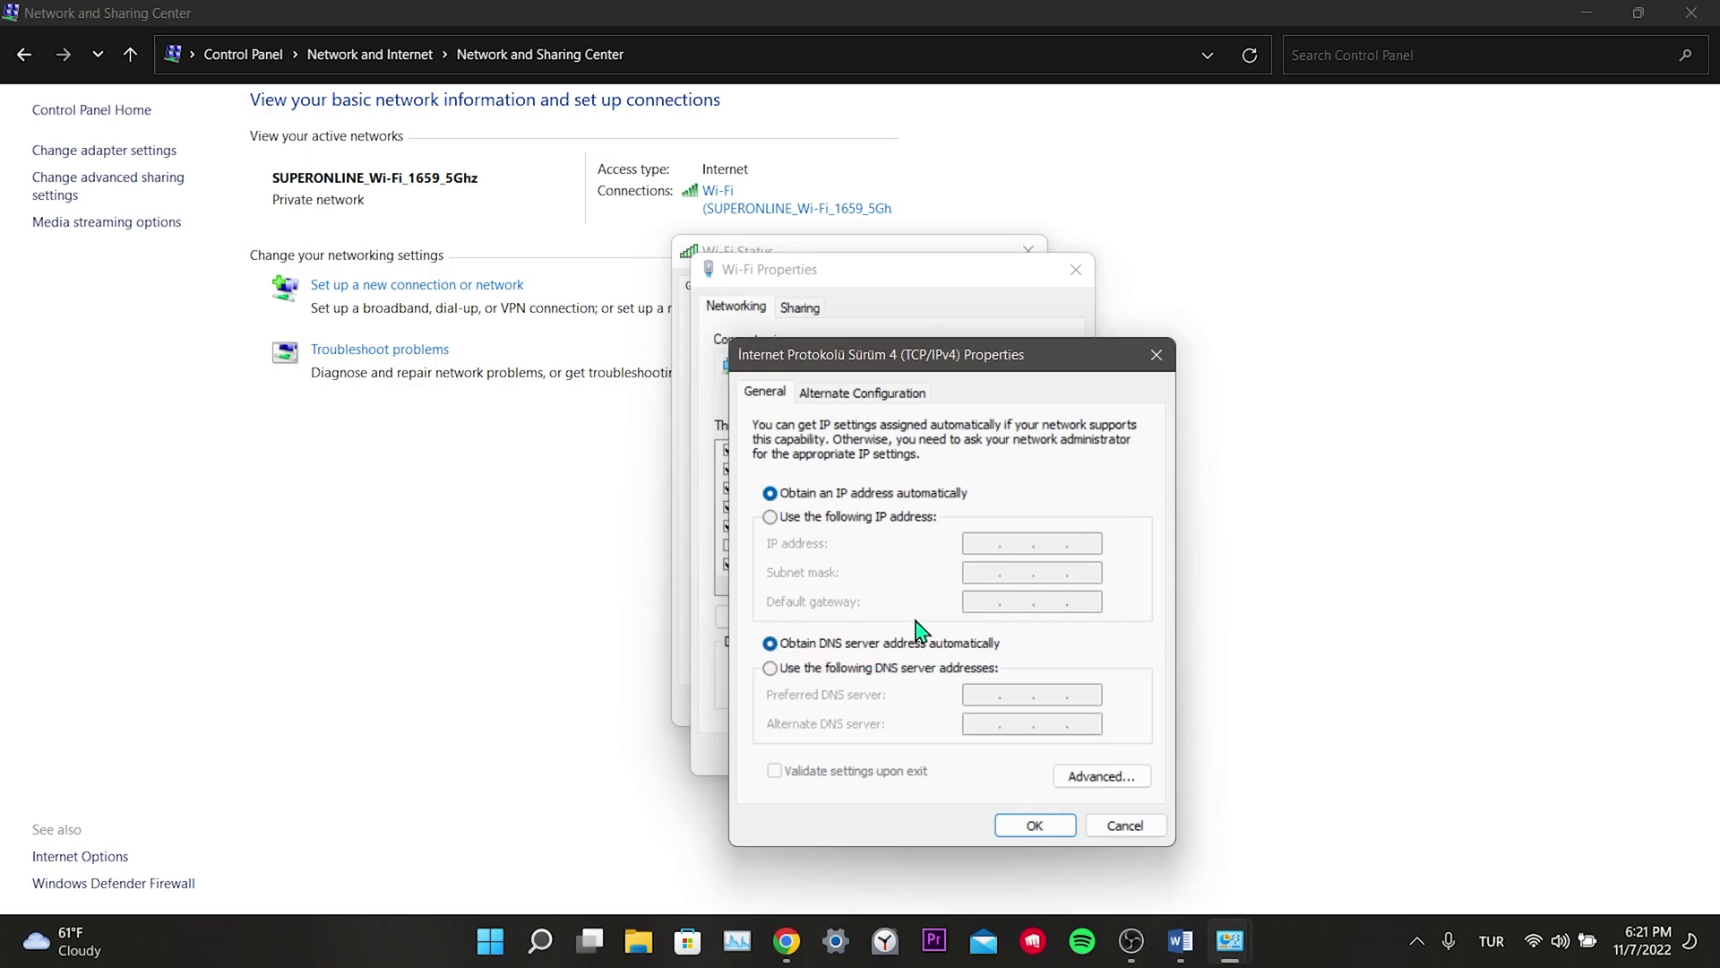
left_click(770, 671)
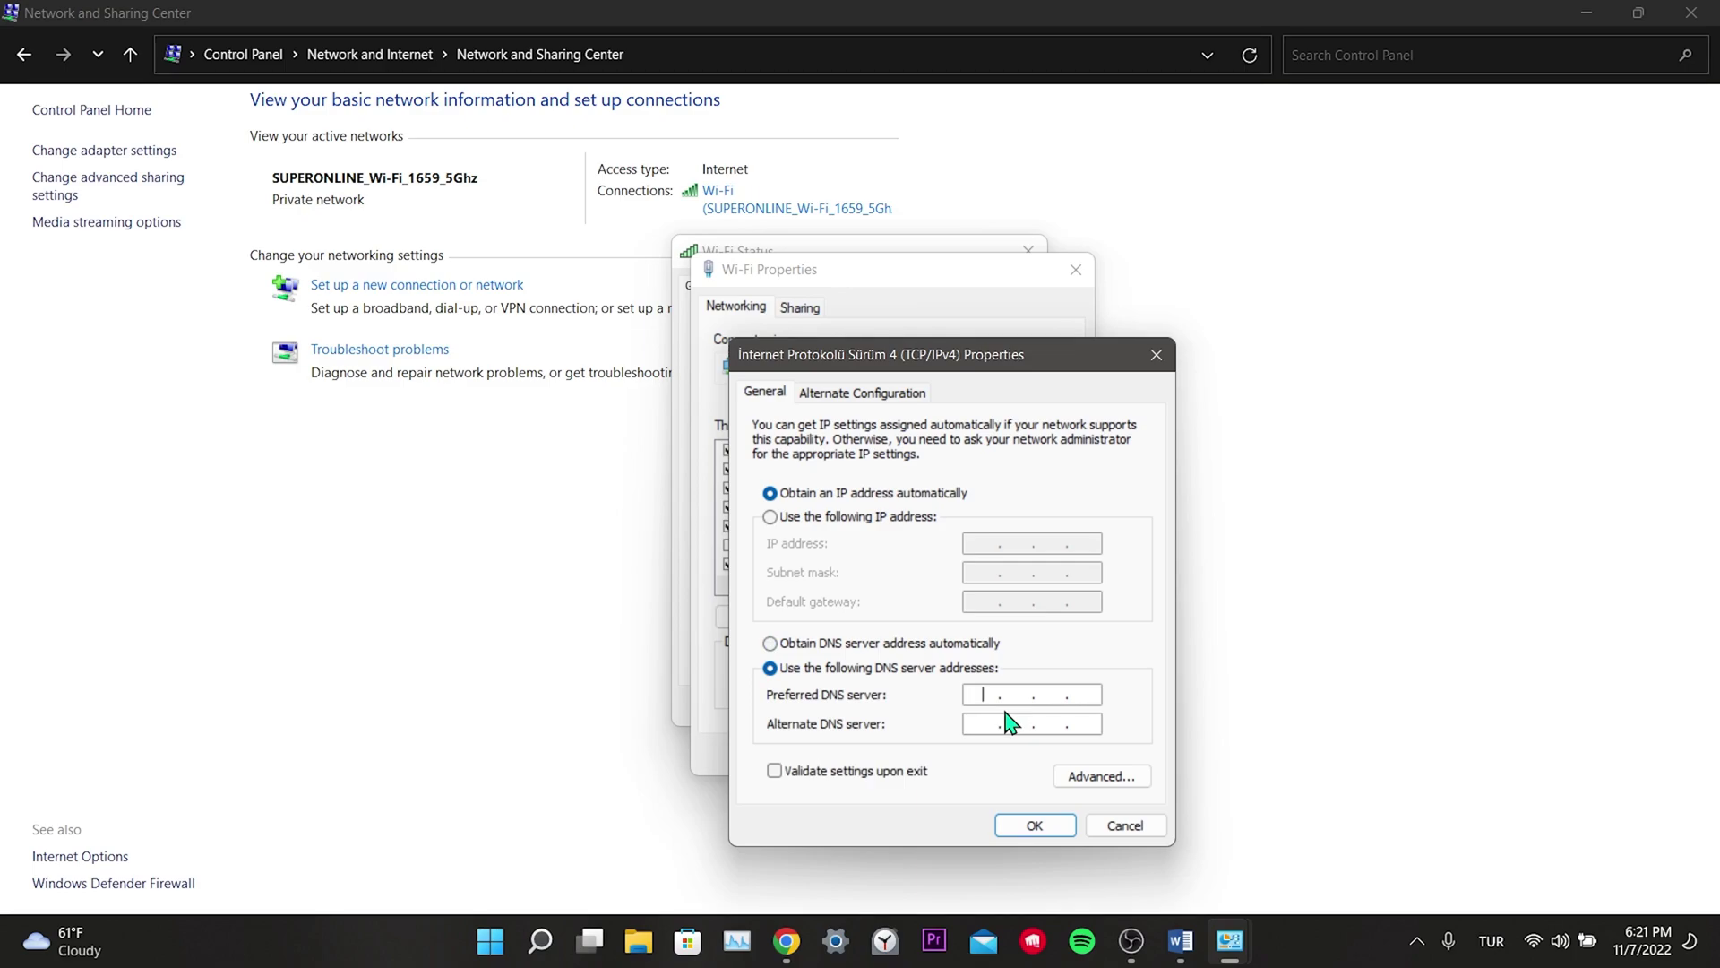
type("8.8.8.8")
left_click(980, 724)
type("8.8.4.4")
left_click(1035, 825)
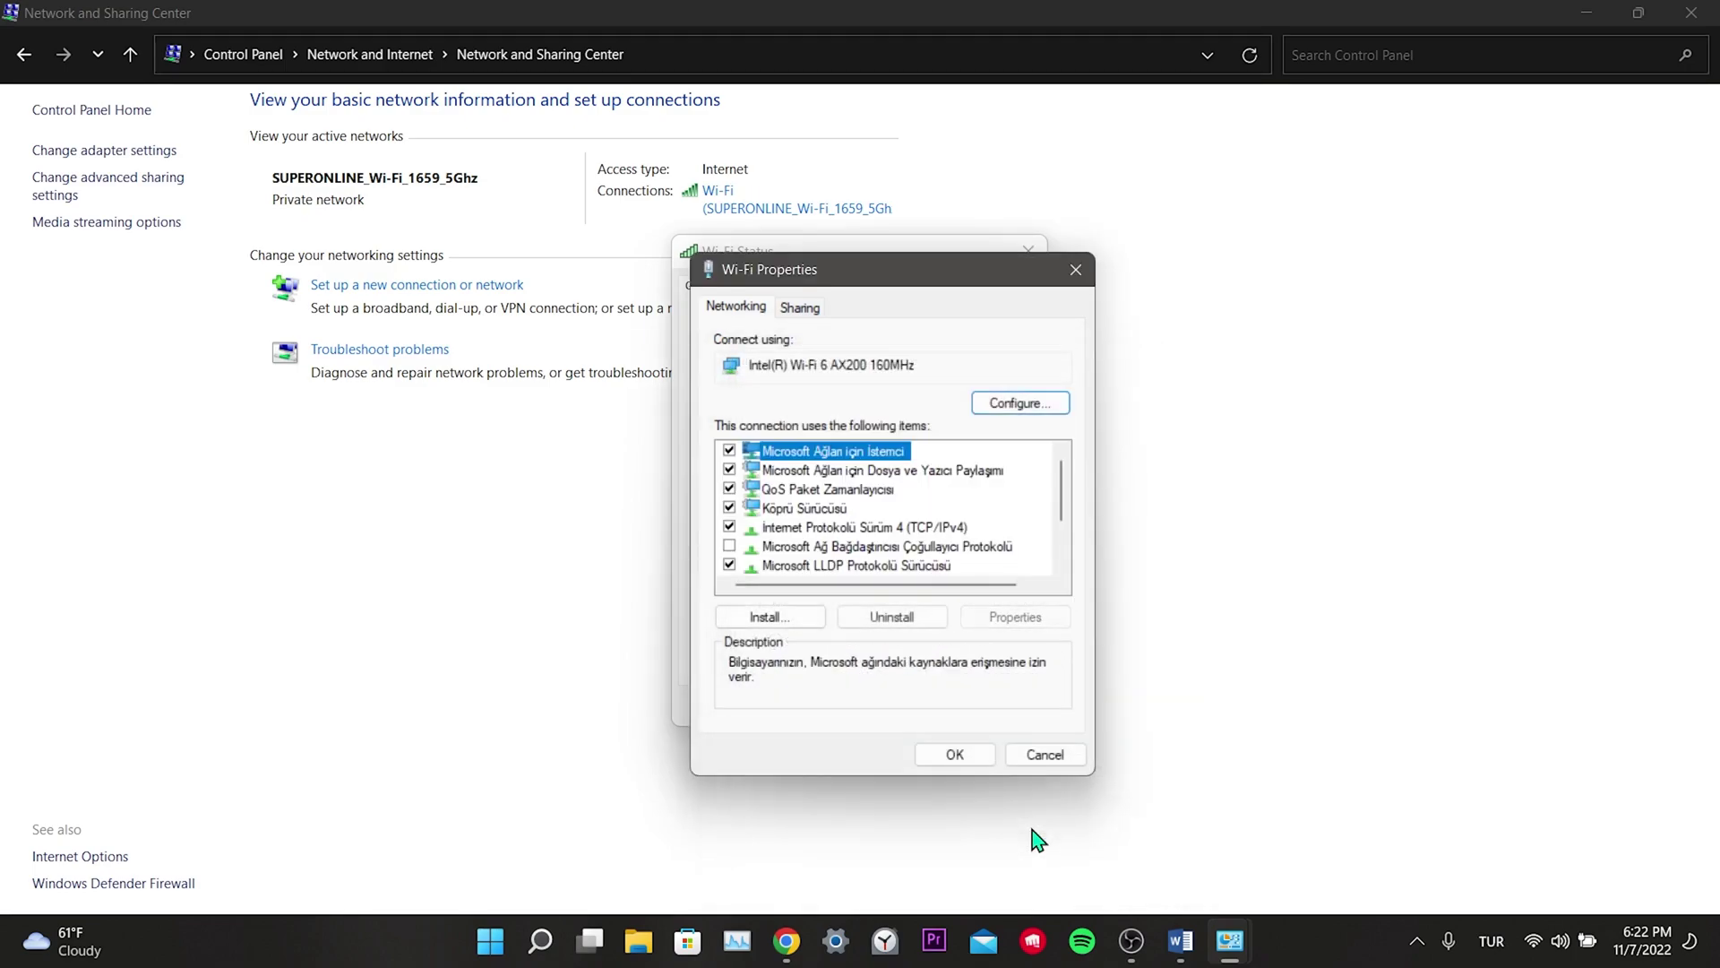
left_click(954, 757)
- Close the Wi-Fi status window, view Roblox's Store product page, then close Microsoft Store
left_click(1006, 713)
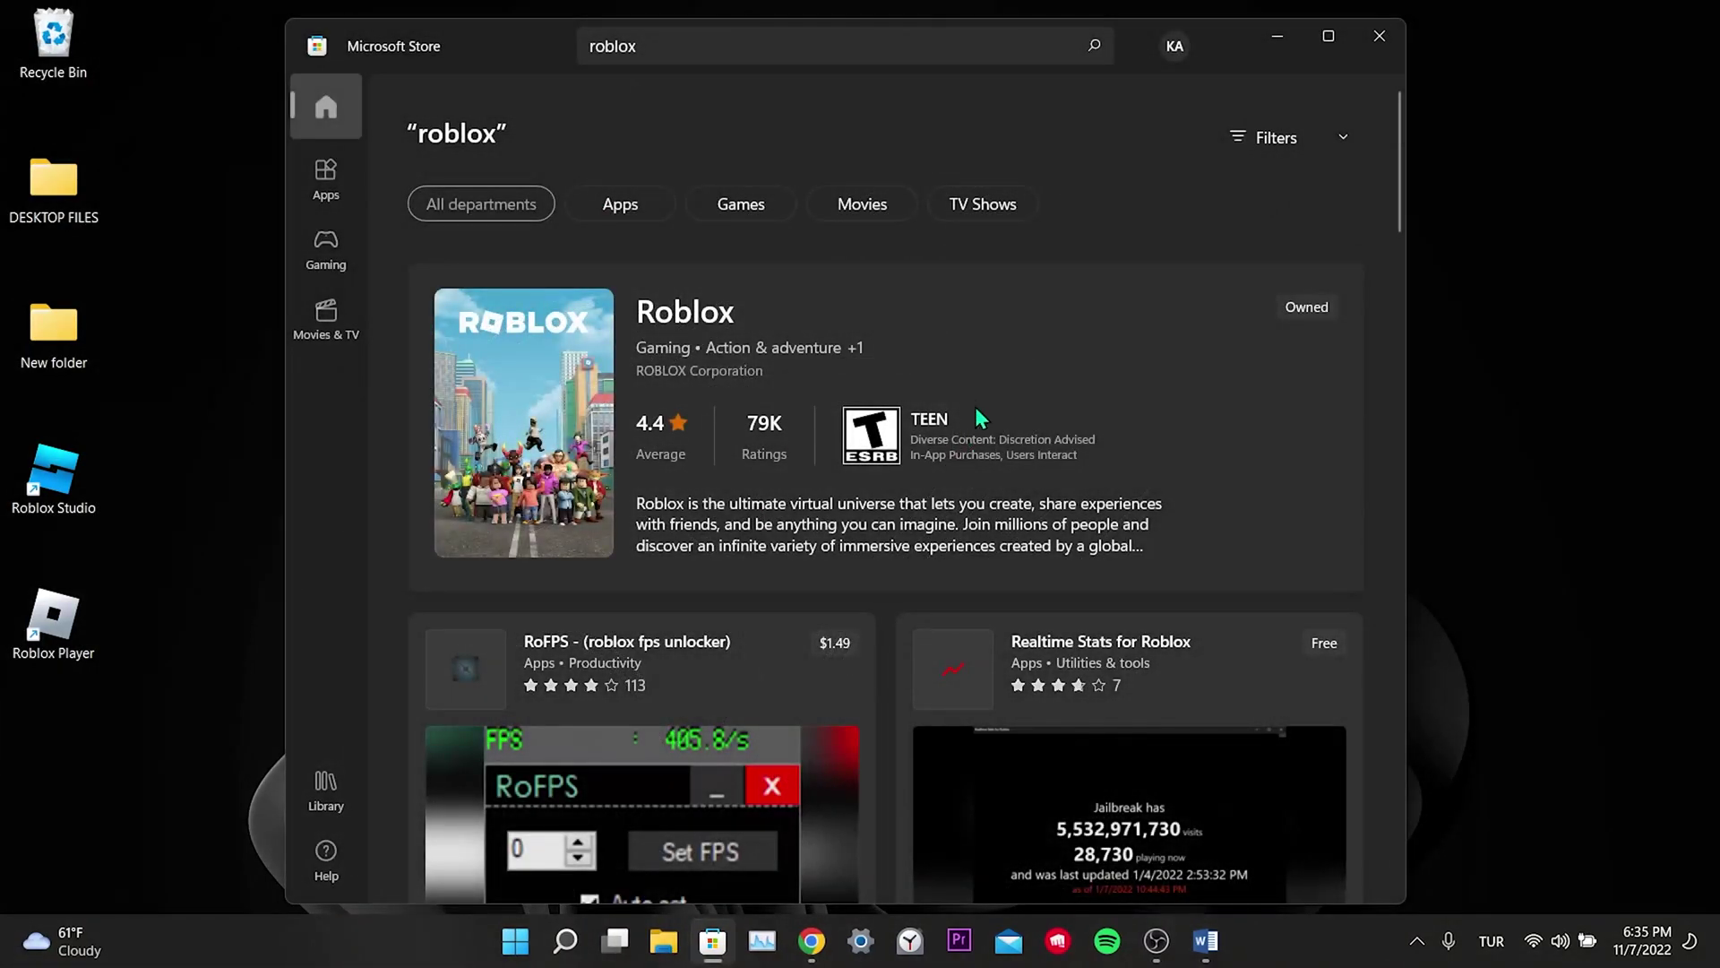
left_click(1247, 317)
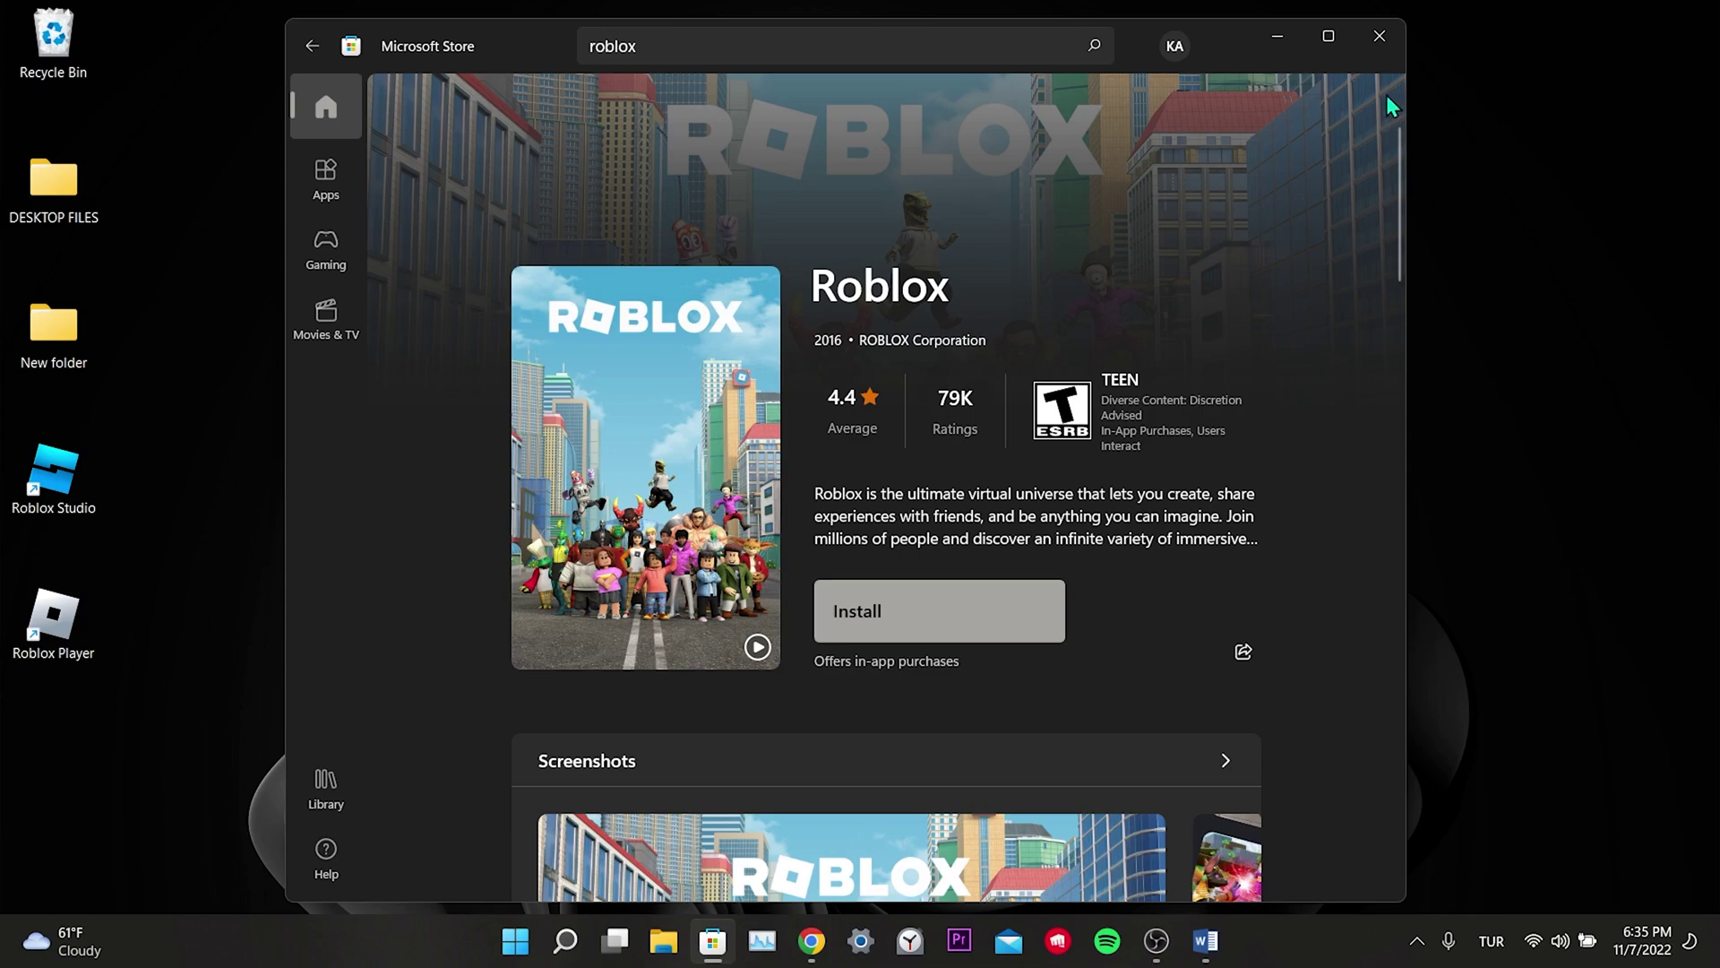
left_click(1378, 34)
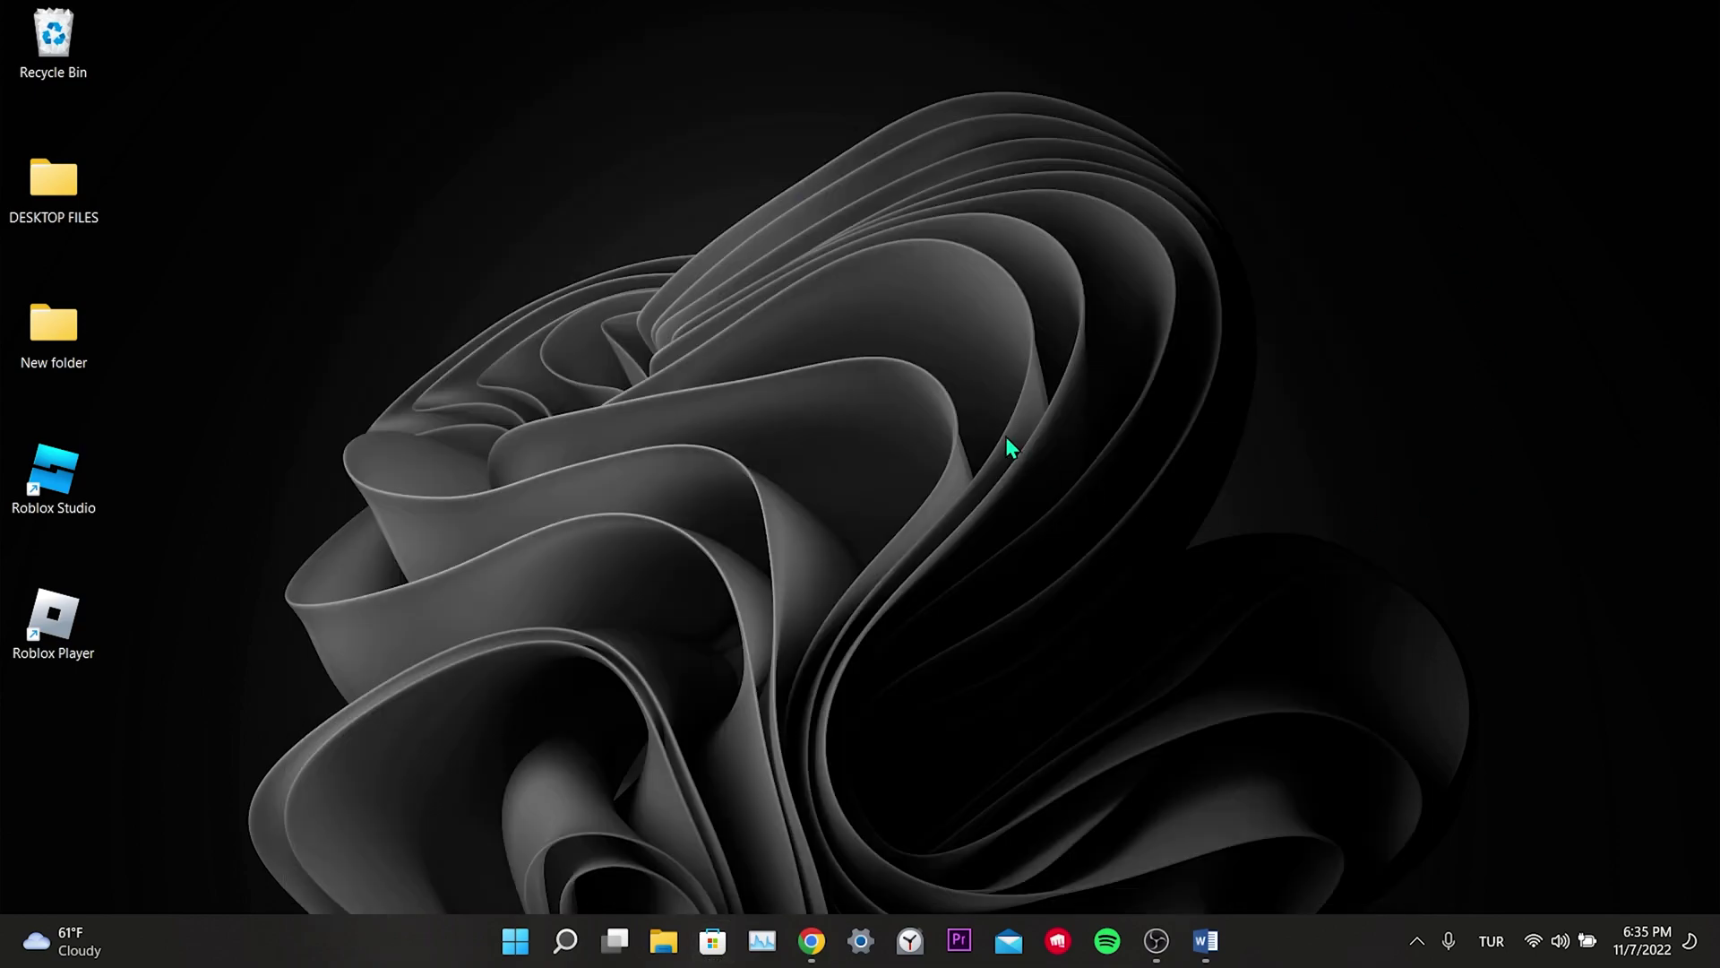